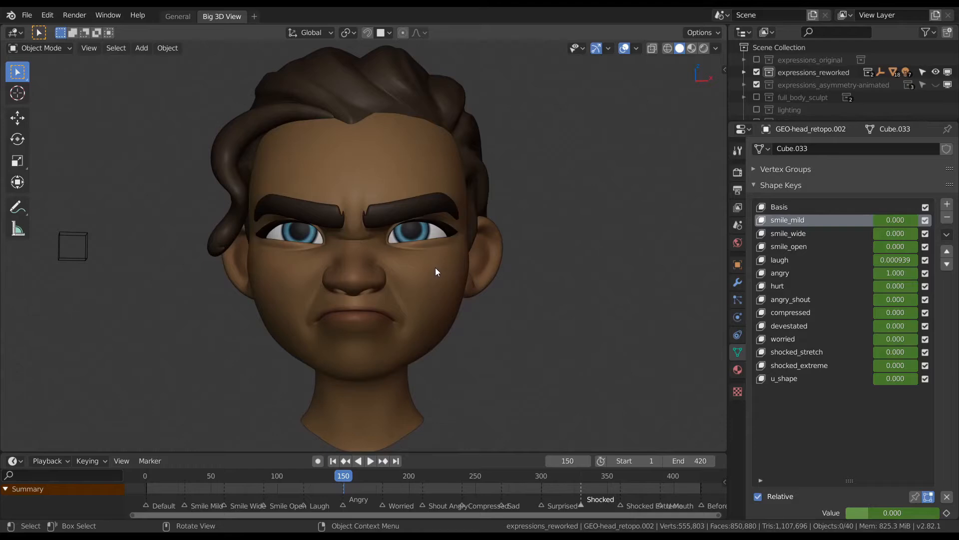
Show only the expressions_asymmetry-animated collection and put its armature into Pose Mode.
{"action": "key", "text": "2"}
{"action": "key", "text": "3"}
{"action": "middle_click_drag", "start_coordinate": [431, 267], "coordinate": [435, 210], "text": "shift"}
{"action": "scroll", "coordinate": [430, 270], "scroll_direction": "down", "scroll_amount": 2}
{"action": "middle_click_drag", "start_coordinate": [430, 273], "coordinate": [386, 244]}
{"action": "left_click", "coordinate": [372, 335]}
{"action": "middle_click_drag", "start_coordinate": [384, 320], "coordinate": [400, 301]}
{"action": "key", "text": "ctrl+Tab"}
{"action": "key", "text": "z"}
{"action": "middle_click_drag", "start_coordinate": [369, 222], "coordinate": [418, 261], "text": "shift"}
{"action": "key", "text": "r"}
{"action": "right_click", "coordinate": [392, 227]}
{"action": "key", "text": "alt+z"}
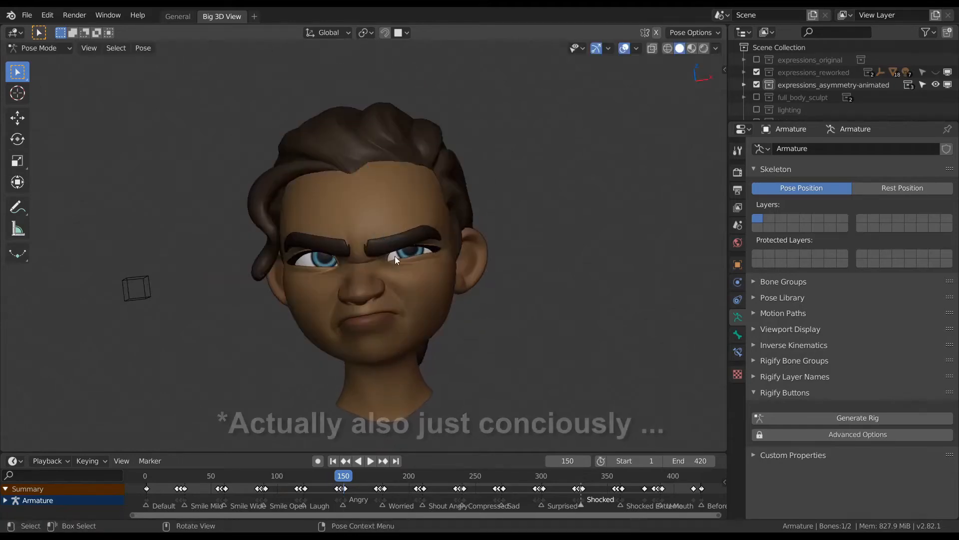
{"action": "key", "text": "r"}
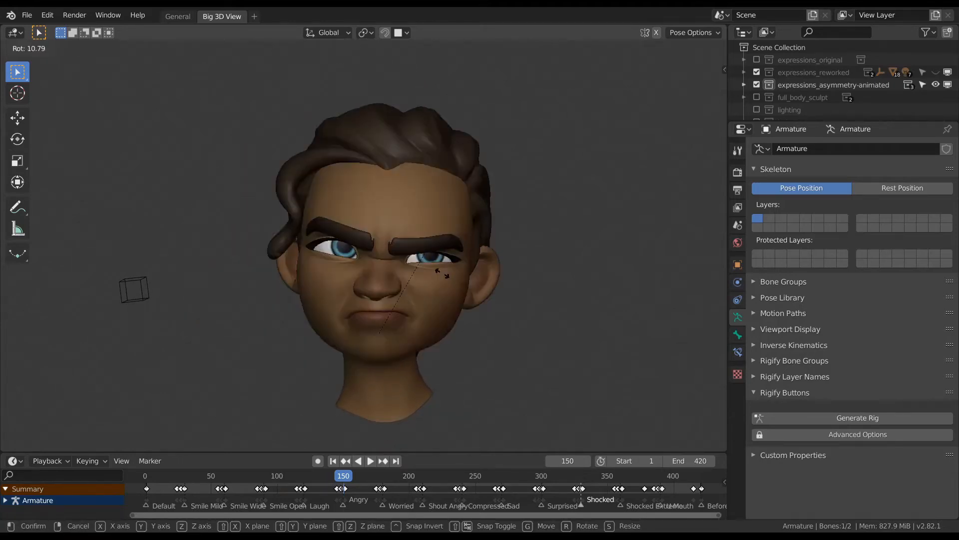
{"action": "right_click", "coordinate": [450, 293]}
Rotate the head bone freely with trackball rotation to tilt the angry head.
{"action": "middle_click_drag", "start_coordinate": [447, 291], "coordinate": [420, 287]}
{"action": "key", "text": "r"}
{"action": "key", "text": "r"}
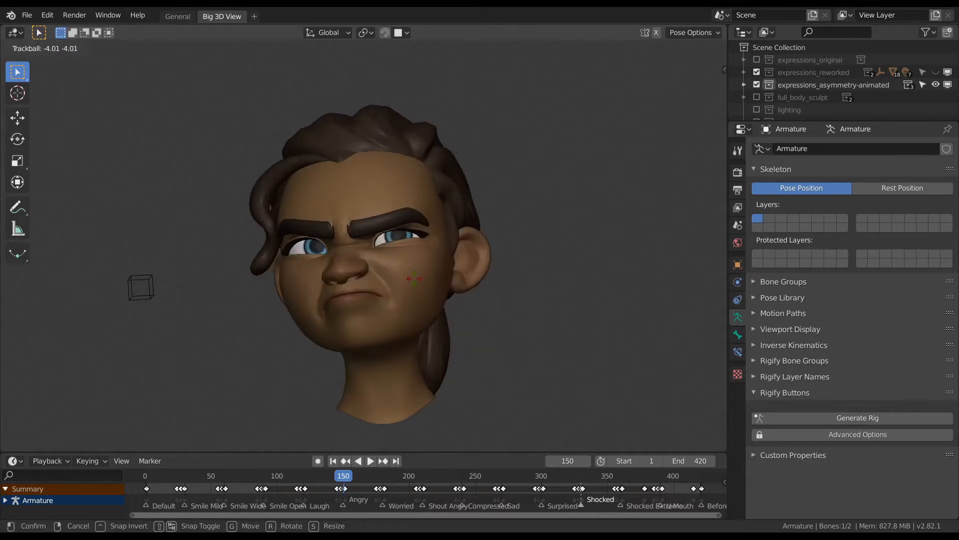
{"action": "left_click", "coordinate": [428, 289]}
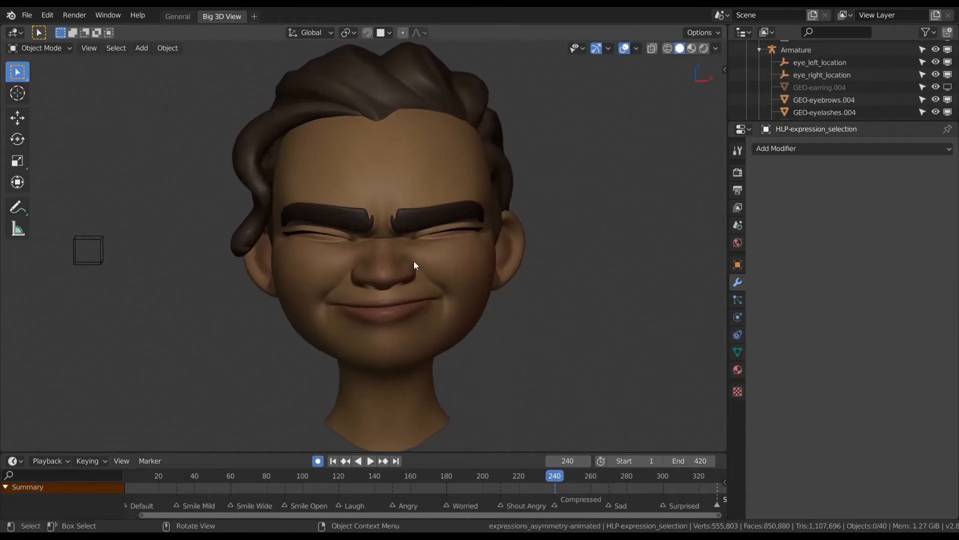
Select the head mesh, make the HLP-expression_selection helper box the active object, and clear the selection.
{"action": "middle_click_drag", "start_coordinate": [414, 262], "coordinate": [437, 283]}
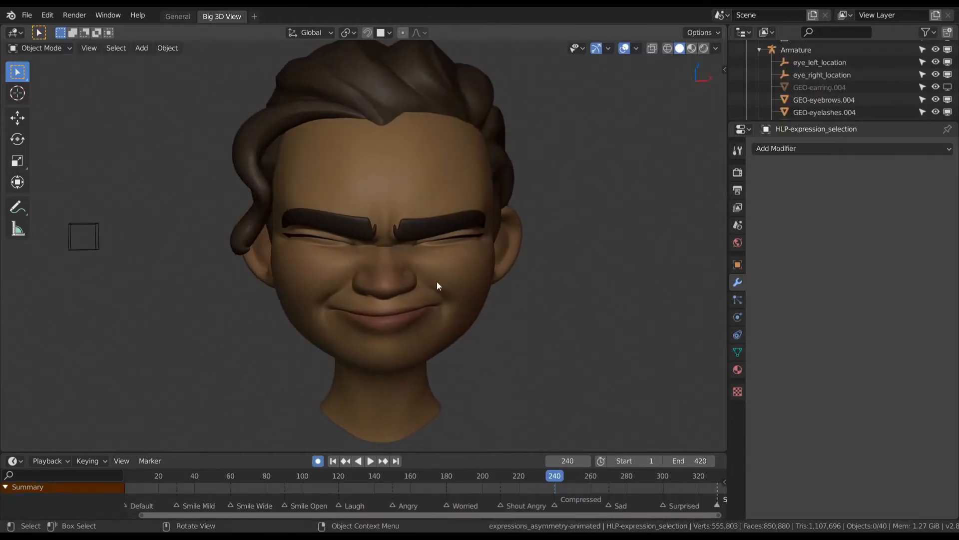
{"action": "left_click", "coordinate": [439, 284]}
{"action": "left_click", "coordinate": [541, 296]}
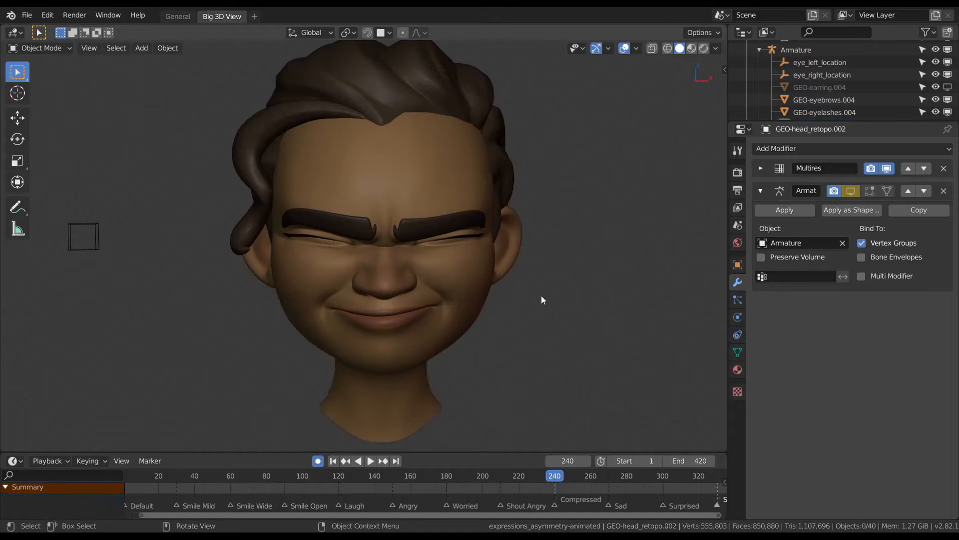
{"action": "left_click", "coordinate": [102, 257]}
{"action": "left_click", "coordinate": [279, 374]}
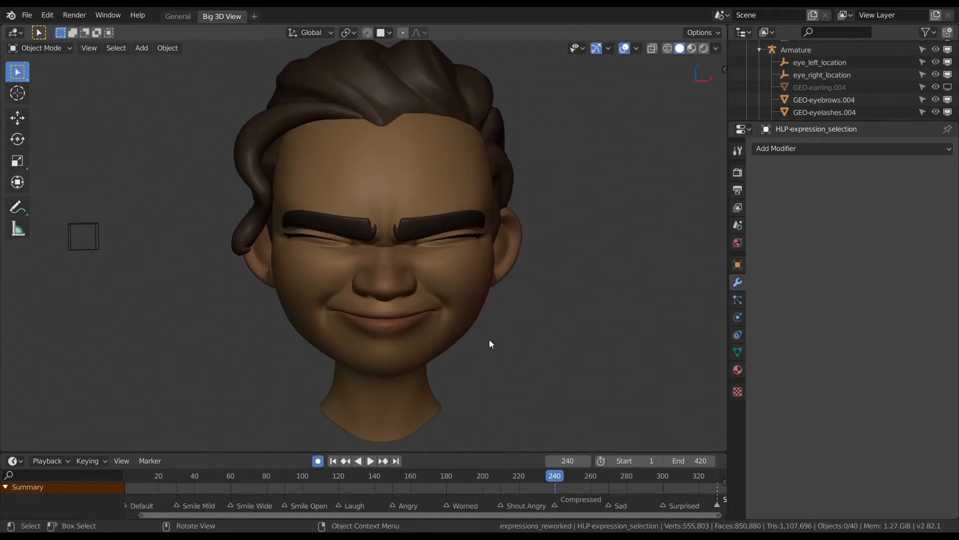
Compare the Compressed expression by alternating between the expressions_reworked and expressions_asymmetry-animated collections.
{"action": "middle_click_drag", "start_coordinate": [403, 347], "coordinate": [398, 327]}
{"action": "key", "text": "2"}
{"action": "key", "text": "1"}
{"action": "key", "text": "2"}
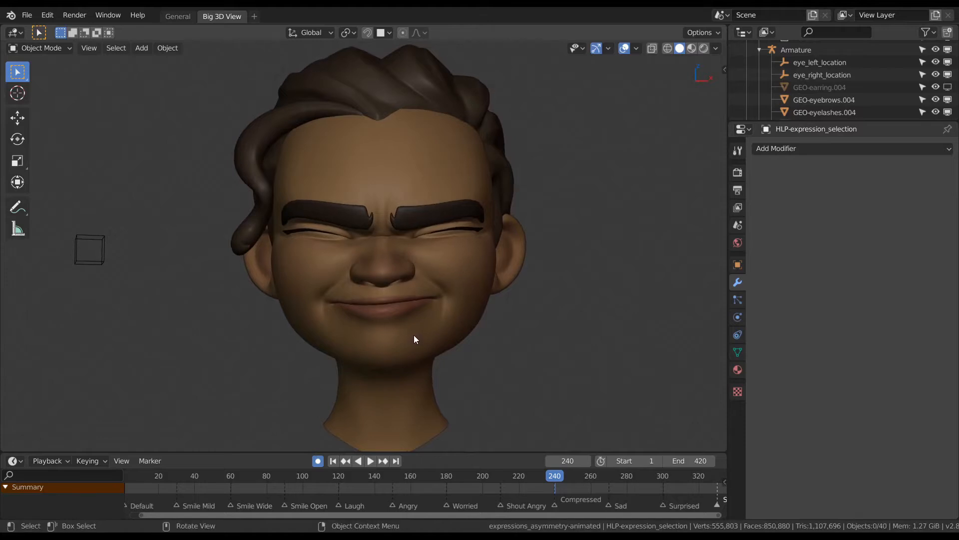
{"action": "key", "text": "1"}
{"action": "key", "text": "2"}
{"action": "key", "text": "1"}
{"action": "key", "text": "2"}
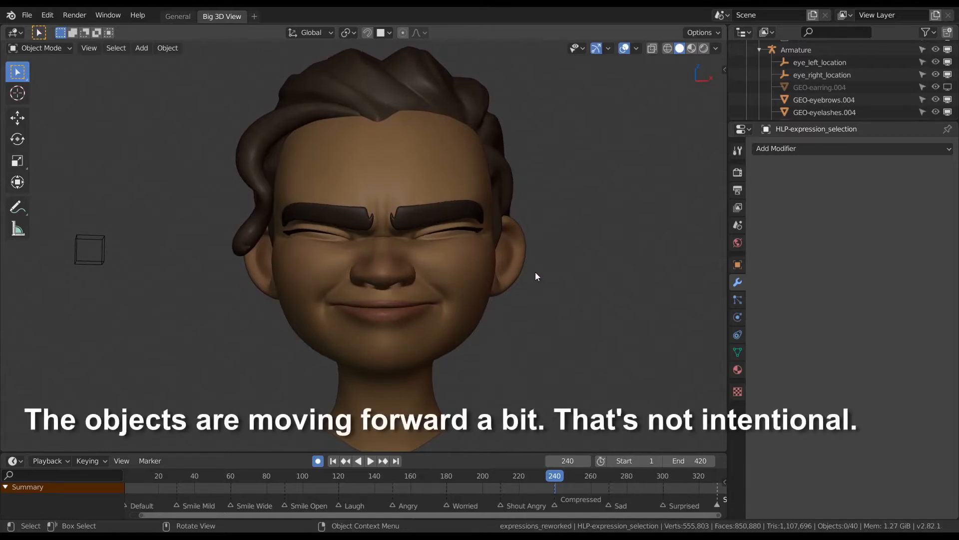
{"action": "mouse_move", "coordinate": [457, 272]}
{"action": "middle_mouse_down"}
{"action": "mouse_move", "coordinate": [450, 282]}
{"action": "mouse_move", "coordinate": [513, 231]}
{"action": "mouse_move", "coordinate": [433, 277]}
{"action": "mouse_move", "coordinate": [473, 271]}
{"action": "mouse_move", "coordinate": [460, 290]}
{"action": "mouse_move", "coordinate": [442, 279]}
{"action": "middle_mouse_up"}
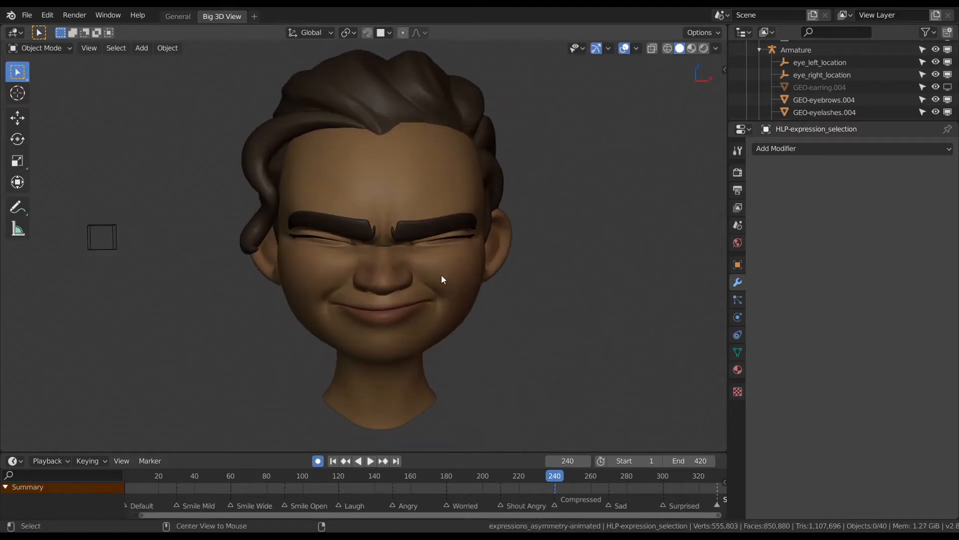
Go to the Angry expression at frame 150 and examine its asymmetric version from the side and front.
{"action": "left_click", "coordinate": [394, 476]}
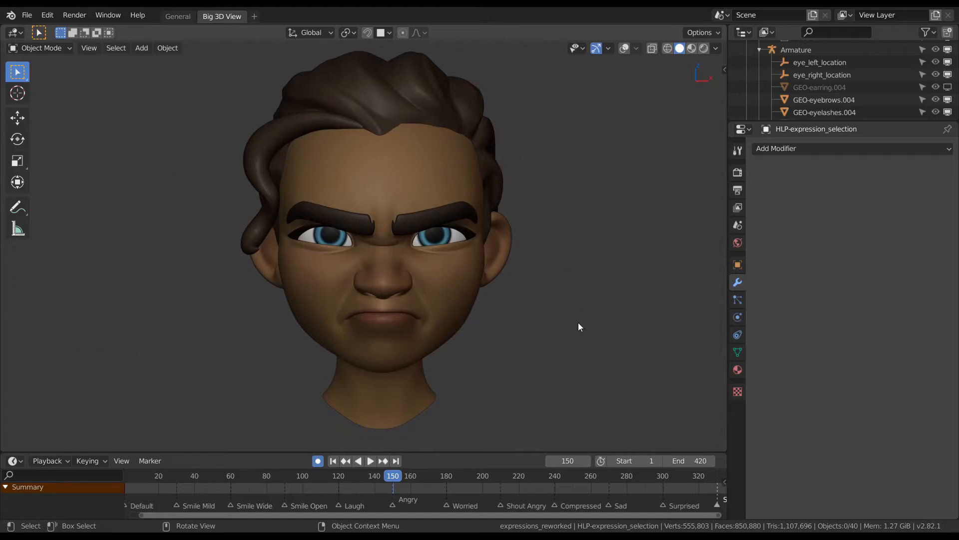
{"action": "key", "text": "z"}
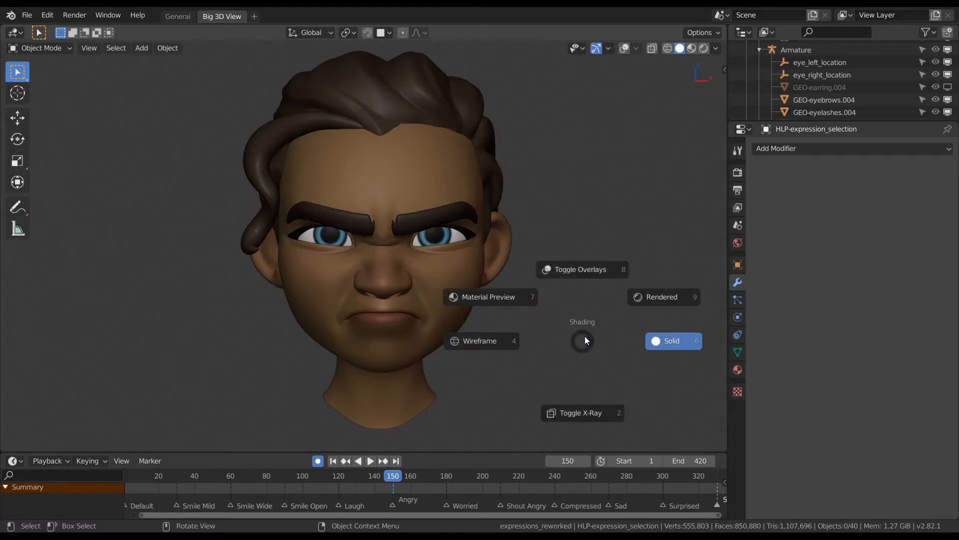
{"action": "left_click", "coordinate": [584, 340]}
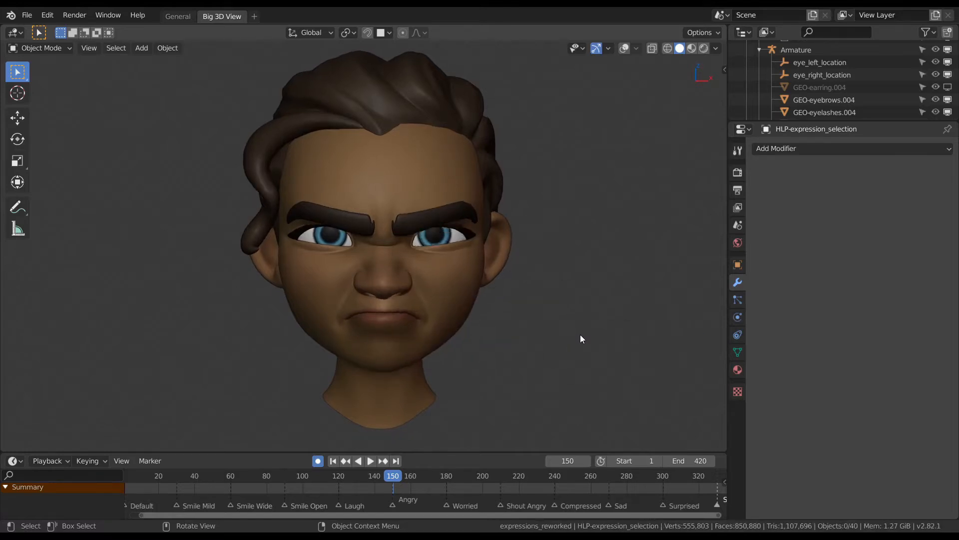
{"action": "middle_click_drag", "start_coordinate": [579, 336], "coordinate": [483, 272]}
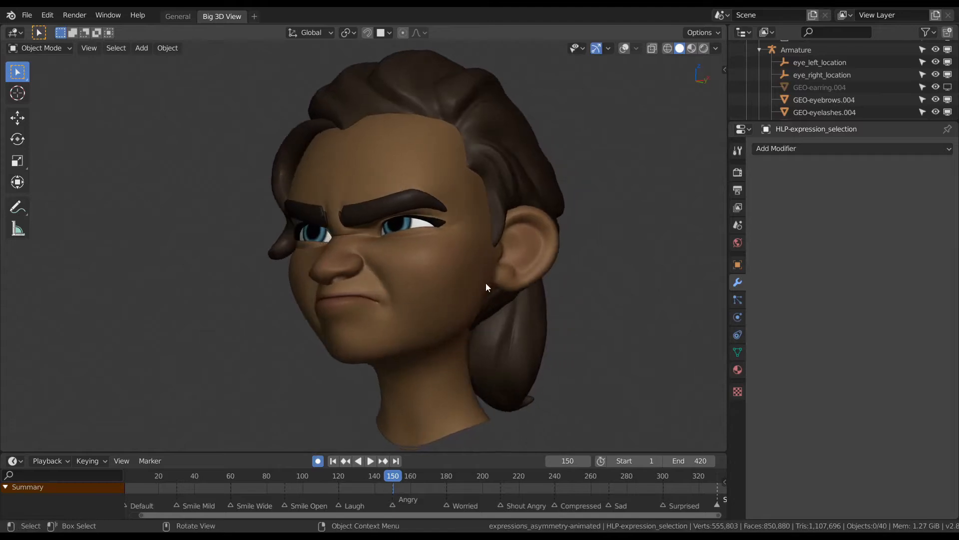
{"action": "middle_click_drag", "start_coordinate": [481, 283], "coordinate": [527, 296]}
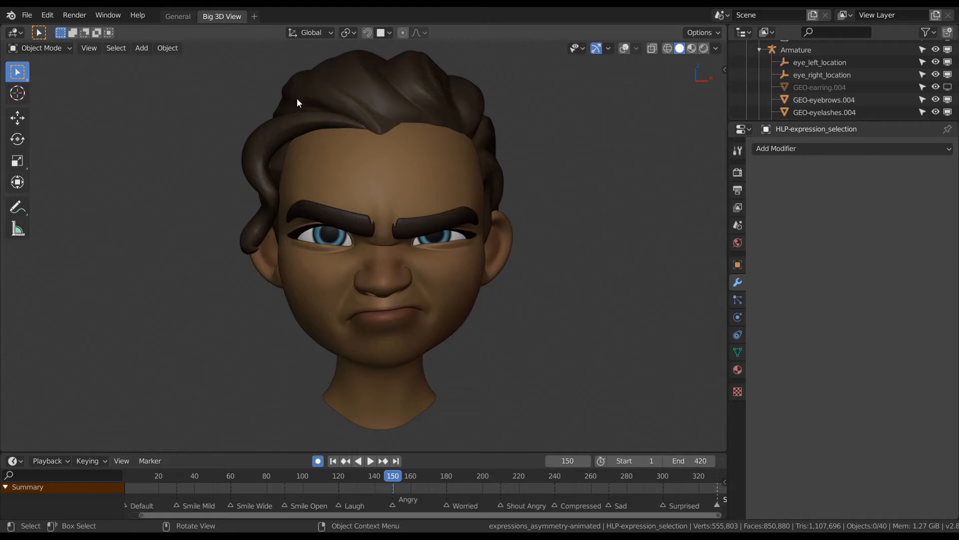
Show the annotated guide lines over the angry face, hide the overlays again, and examine the asymmetry from slightly different angles.
{"action": "key", "text": "shift+alt+z"}
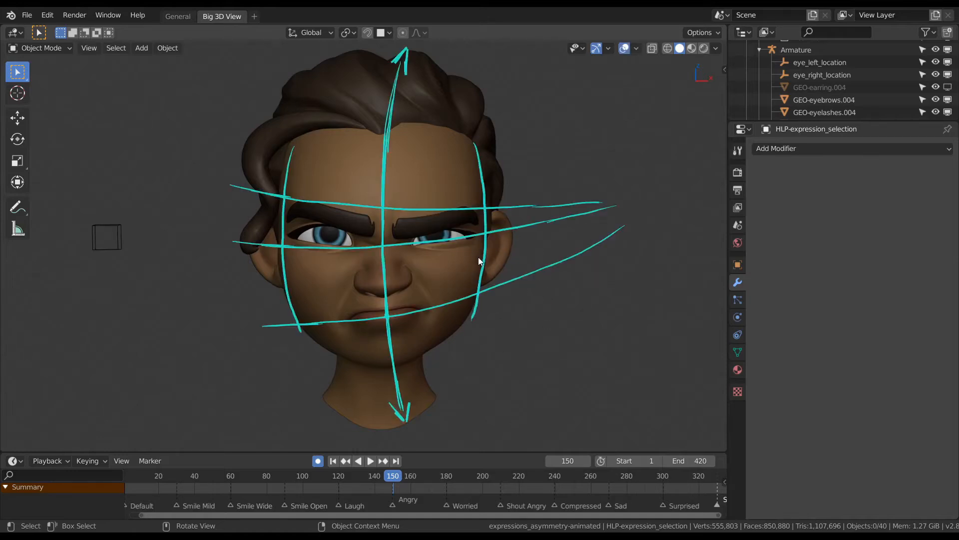
{"action": "middle_click_drag", "start_coordinate": [565, 290], "coordinate": [550, 284], "text": "ctrl"}
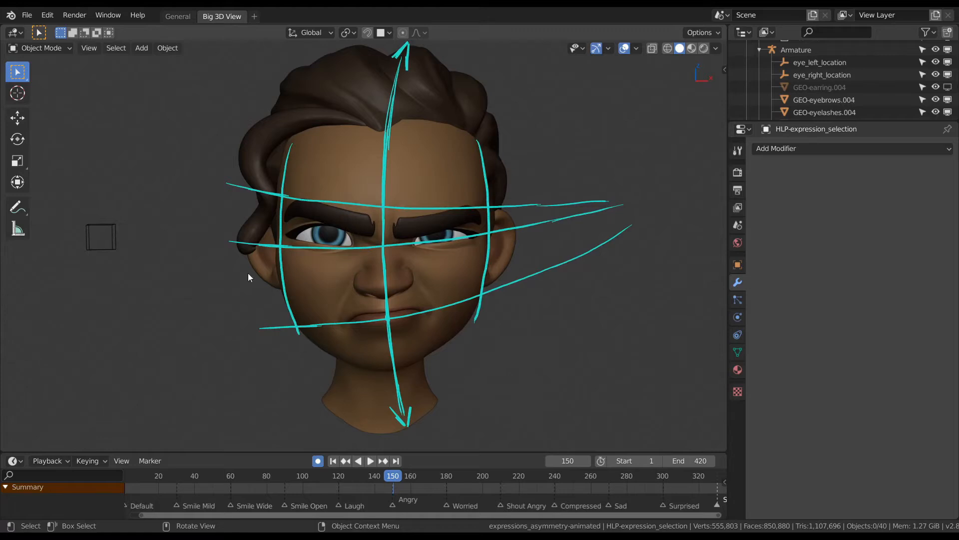
{"action": "mouse_move", "coordinate": [224, 181]}
{"action": "middle_mouse_down"}
{"action": "mouse_move", "coordinate": [375, 284]}
{"action": "mouse_move", "coordinate": [509, 285]}
{"action": "middle_mouse_up"}
{"action": "key", "text": "z"}
{"action": "left_click", "coordinate": [550, 267]}
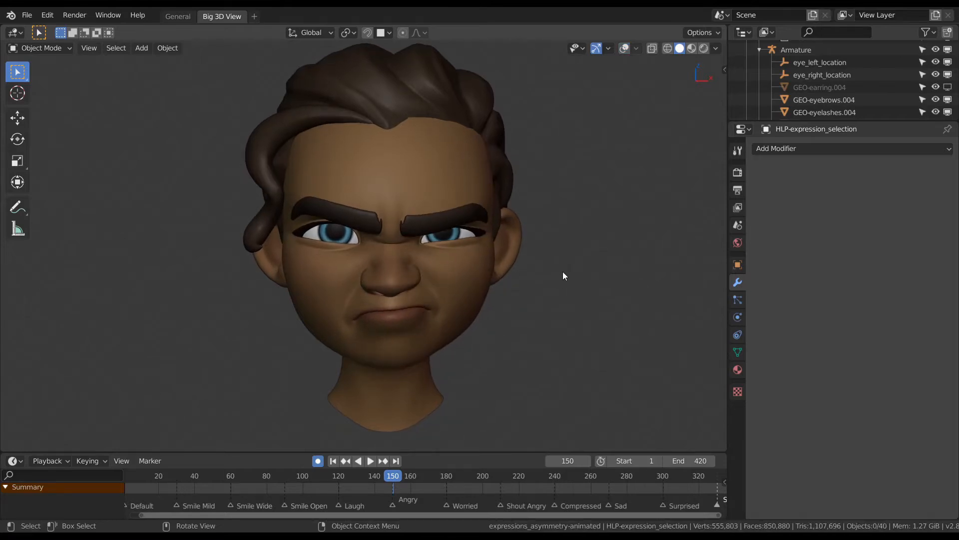
{"action": "middle_click_drag", "start_coordinate": [539, 261], "coordinate": [483, 284]}
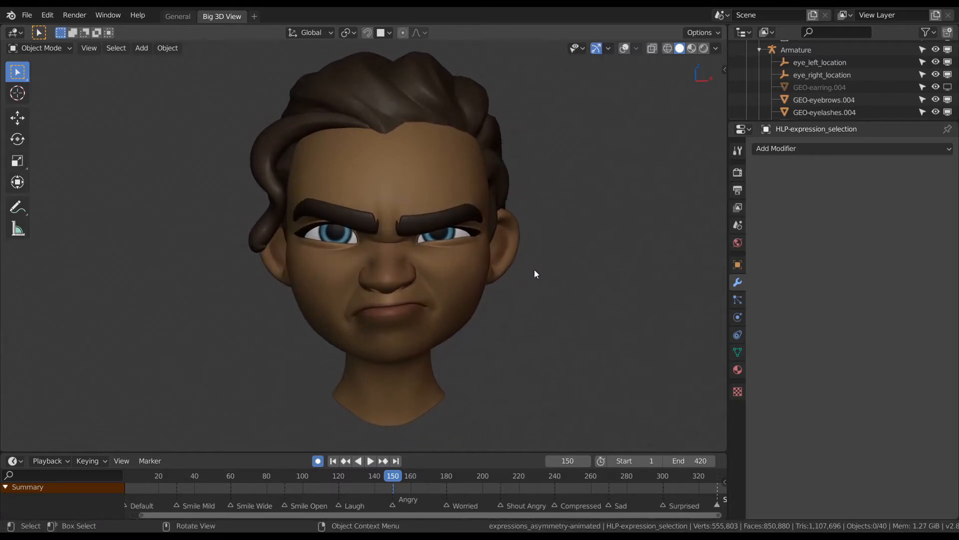
{"action": "middle_click_drag", "start_coordinate": [534, 268], "coordinate": [534, 271]}
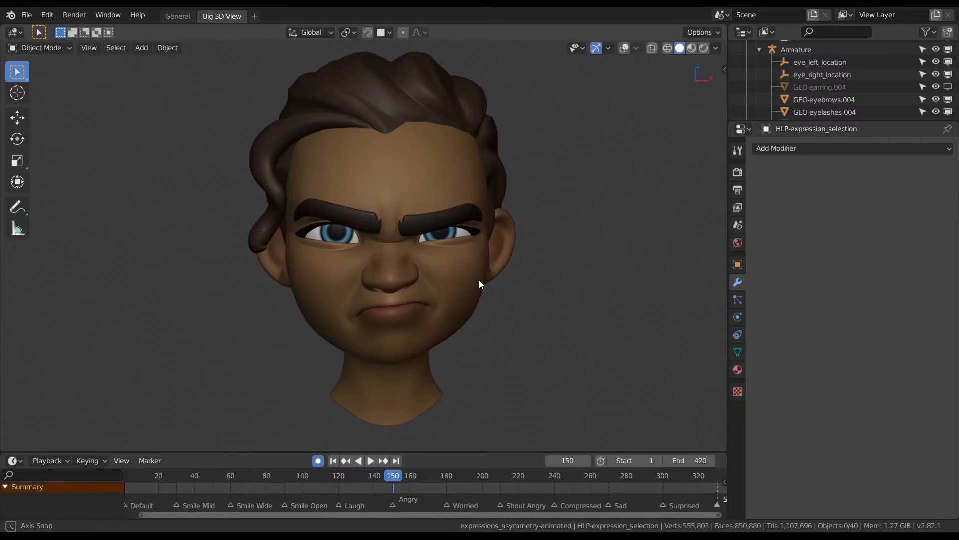
{"action": "middle_click_drag", "start_coordinate": [473, 276], "coordinate": [447, 272]}
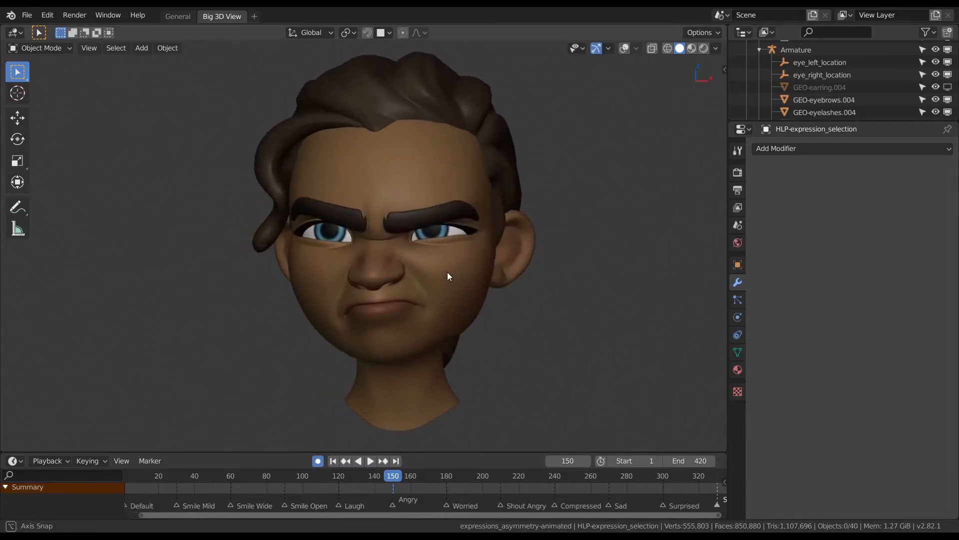
Select the head mesh and expand its Shape Keys into a longer list, with Vertex Groups collapsed.
{"action": "left_click", "coordinate": [501, 311]}
{"action": "left_click", "coordinate": [737, 352]}
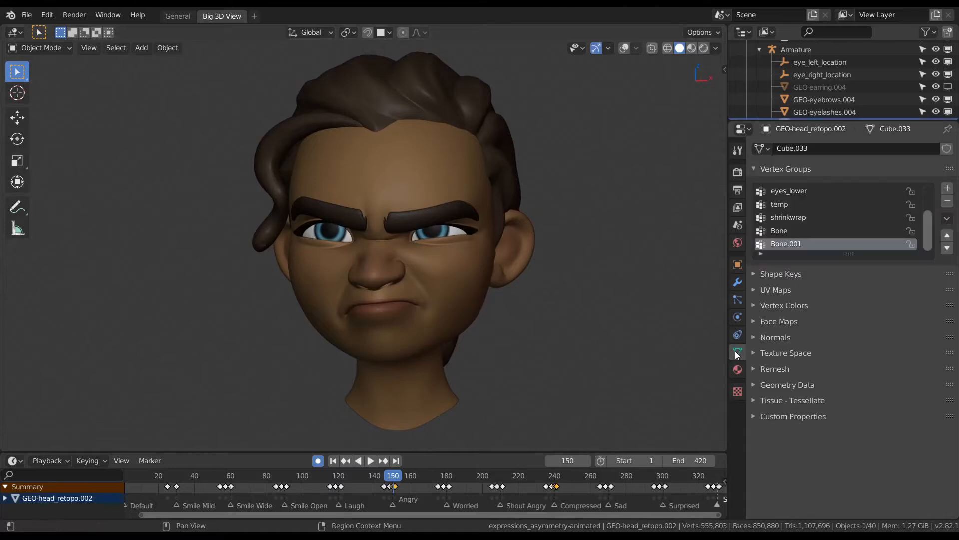
{"action": "left_click", "coordinate": [781, 274]}
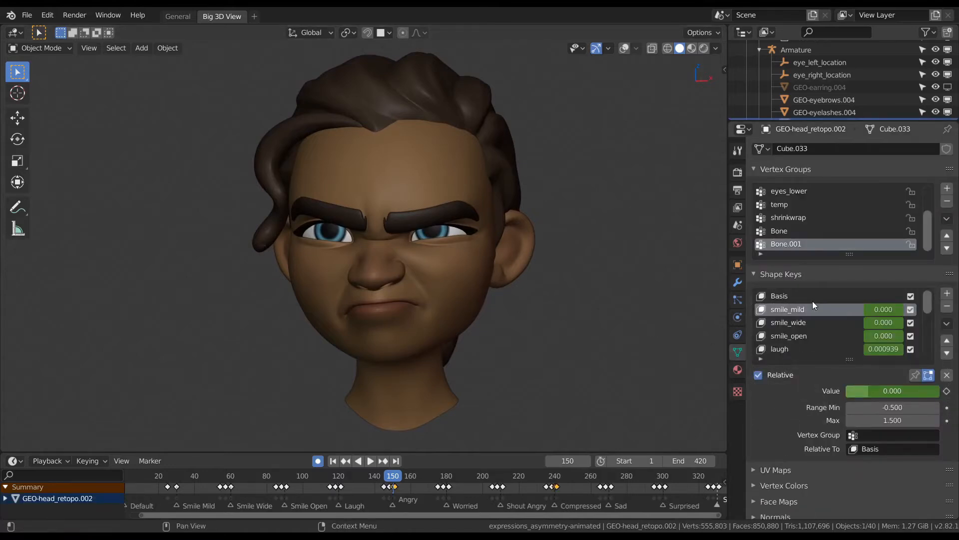
{"action": "left_click", "coordinate": [798, 169]}
{"action": "left_click_drag", "start_coordinate": [847, 270], "coordinate": [850, 428]}
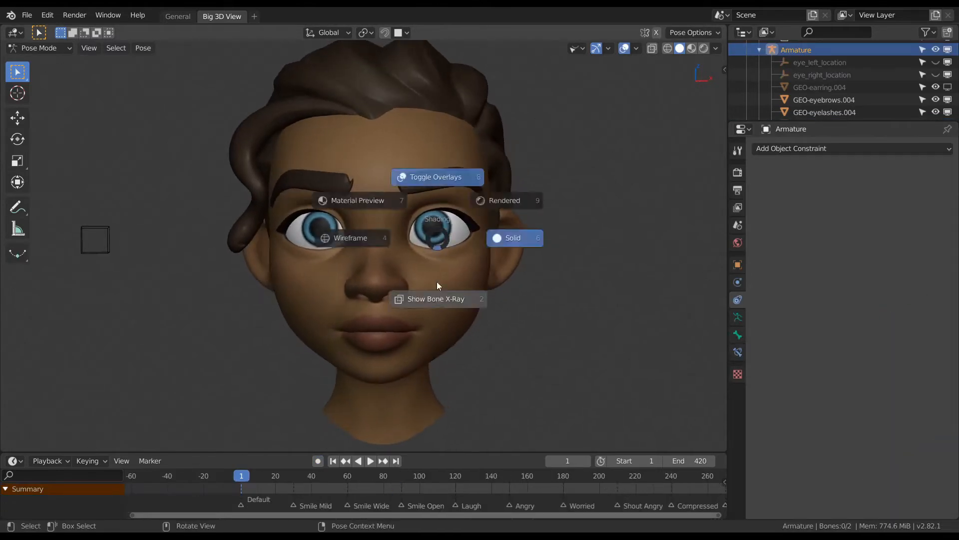
Turn on bone X-ray and display the selected head bone in a side view.
{"action": "left_click", "coordinate": [437, 294]}
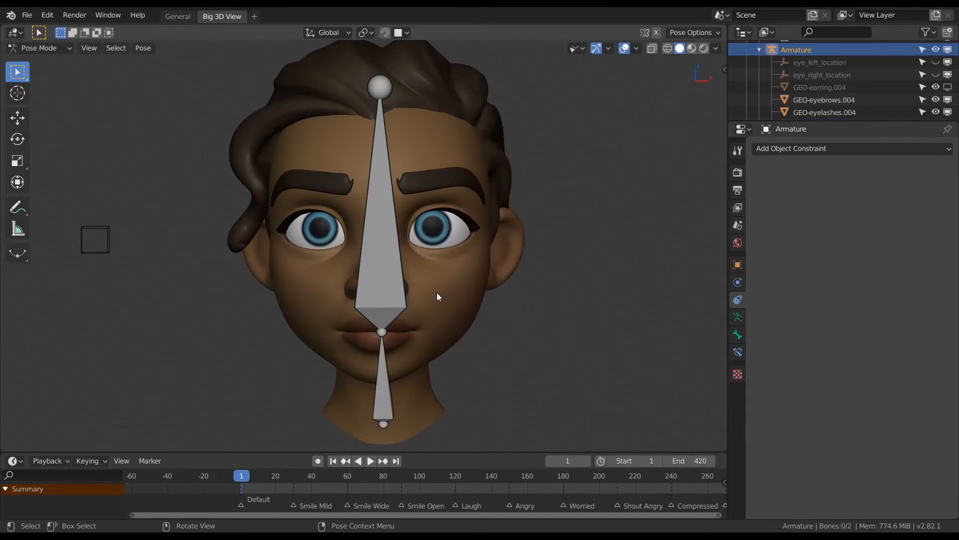
{"action": "left_click", "coordinate": [395, 279]}
{"action": "key", "text": "KP_3"}
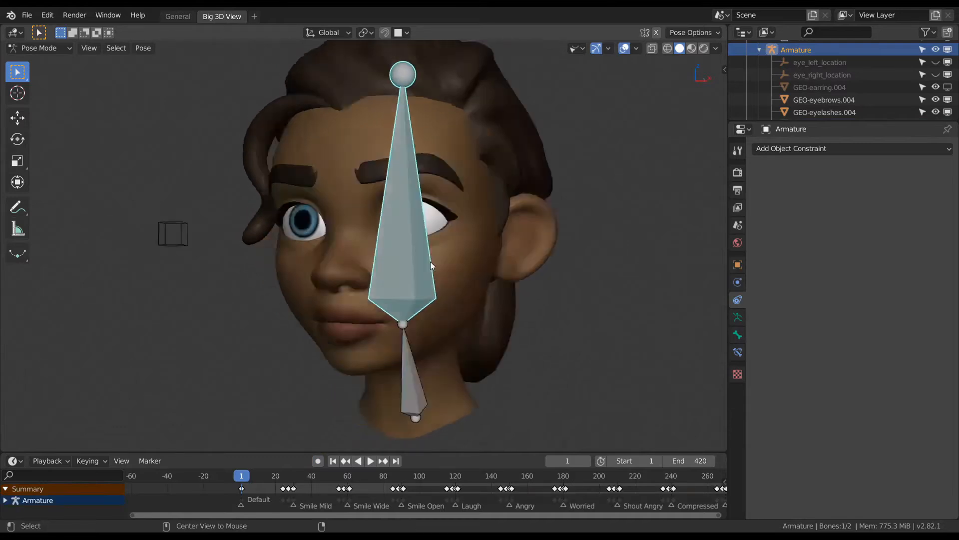
{"action": "middle_click_drag", "start_coordinate": [435, 265], "coordinate": [444, 273], "text": "shift"}
{"action": "middle_click_drag", "start_coordinate": [432, 203], "coordinate": [431, 226], "text": "ctrl"}
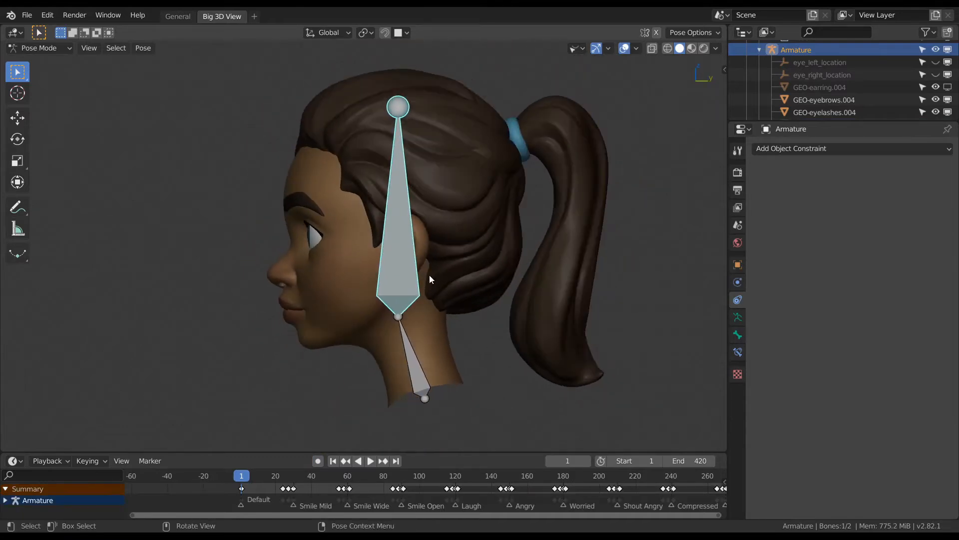
{"action": "middle_click_drag", "start_coordinate": [429, 293], "coordinate": [419, 257], "text": "ctrl"}
{"action": "left_click", "coordinate": [578, 49]}
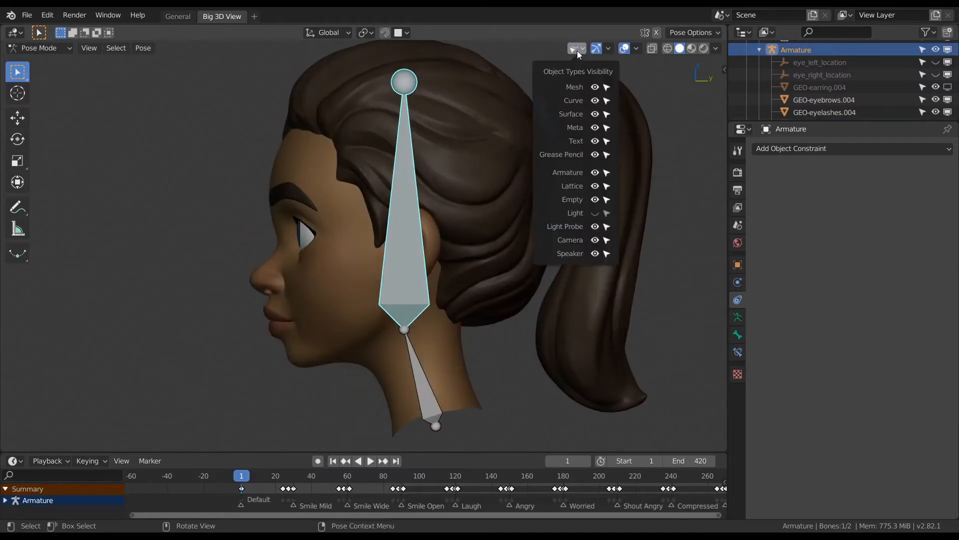
{"action": "mouse_move", "coordinate": [460, 273]}
{"action": "middle_mouse_down", "text": "shift"}
{"action": "mouse_move", "coordinate": [469, 268]}
{"action": "mouse_move", "coordinate": [462, 258]}
{"action": "middle_mouse_up", "text": "shift"}
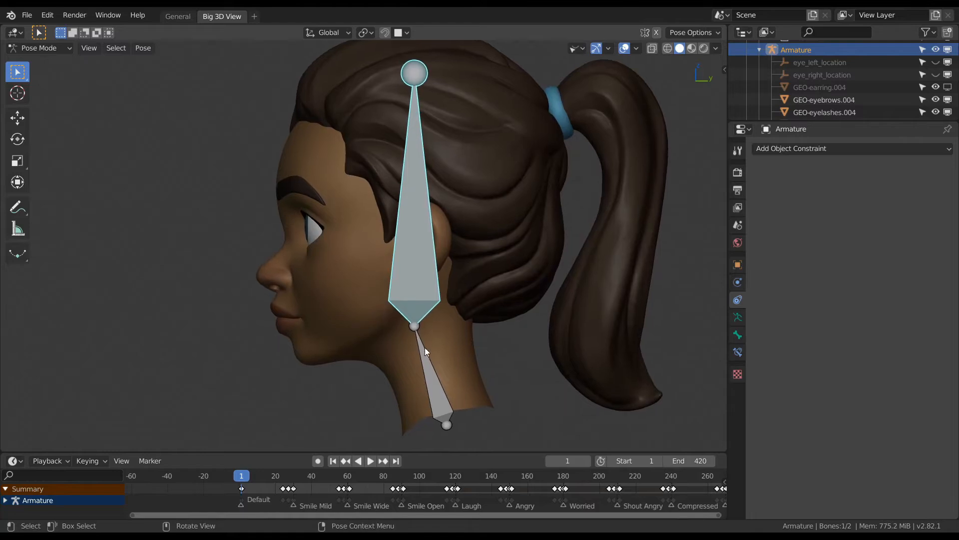
Select the neck and head bones in turn, and try rotating the head bone from the side and front.
{"action": "left_click", "coordinate": [434, 380]}
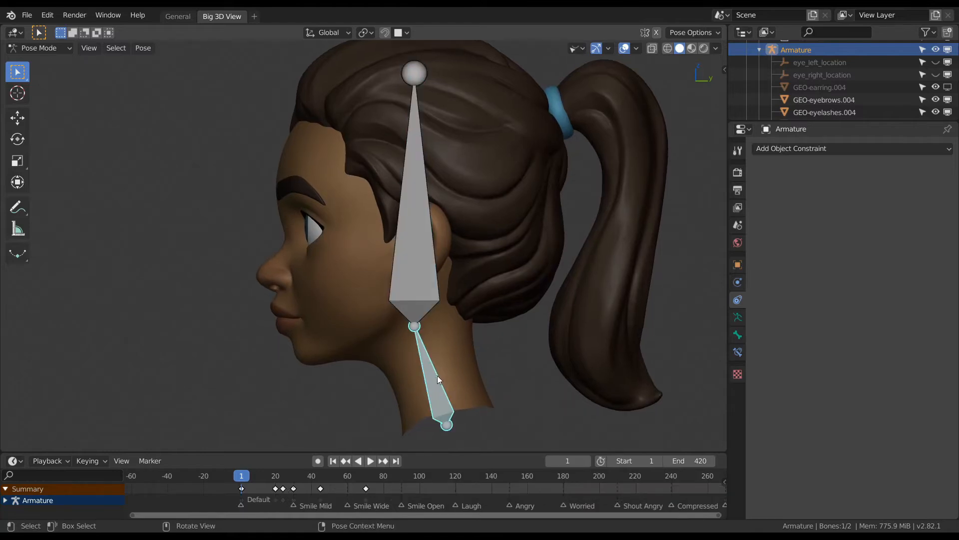
{"action": "left_click", "coordinate": [427, 265]}
{"action": "mouse_move", "coordinate": [436, 245]}
{"action": "middle_mouse_down", "text": "shift"}
{"action": "mouse_move", "coordinate": [417, 245]}
{"action": "mouse_move", "coordinate": [439, 263]}
{"action": "middle_mouse_up", "text": "shift"}
{"action": "key", "text": "r"}
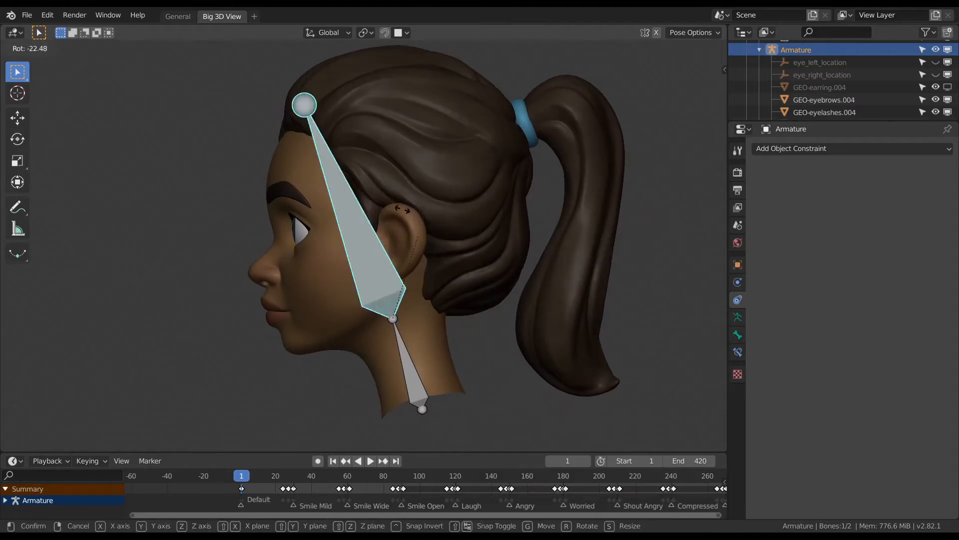
{"action": "left_click", "coordinate": [425, 259]}
{"action": "middle_click_drag", "start_coordinate": [402, 260], "coordinate": [565, 234]}
{"action": "key", "text": "r"}
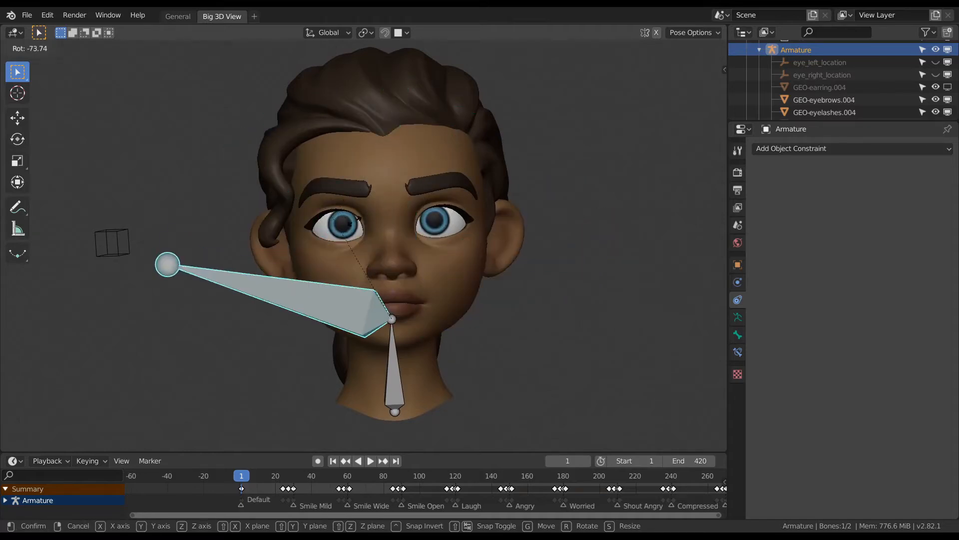
{"action": "right_click", "coordinate": [458, 312]}
In Object Mode, select the head mesh and the armature, and parent the mesh with Automatic Weights.
{"action": "middle_click_drag", "start_coordinate": [453, 307], "coordinate": [427, 269], "text": "alt"}
{"action": "scroll", "coordinate": [409, 289], "scroll_direction": "up", "scroll_amount": 1}
{"action": "key", "text": "Tab"}
{"action": "left_click", "coordinate": [368, 275]}
{"action": "left_click", "coordinate": [429, 284]}
{"action": "middle_click_drag", "start_coordinate": [421, 373], "coordinate": [396, 308]}
{"action": "left_click", "coordinate": [394, 363], "text": "shift"}
{"action": "middle_click_drag", "start_coordinate": [392, 248], "coordinate": [398, 273]}
{"action": "middle_click_drag", "start_coordinate": [398, 273], "coordinate": [400, 305], "text": "shift"}
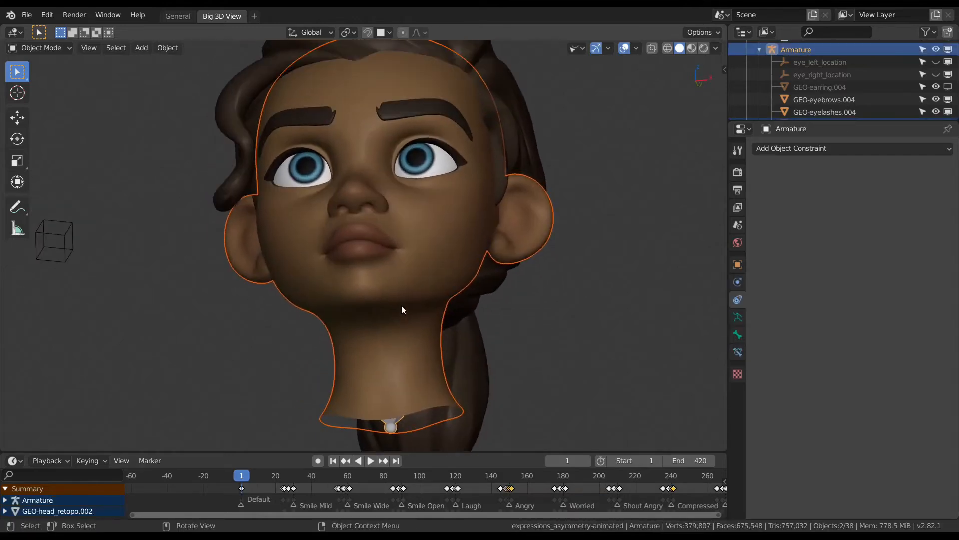
{"action": "key", "text": "ctrl+p"}
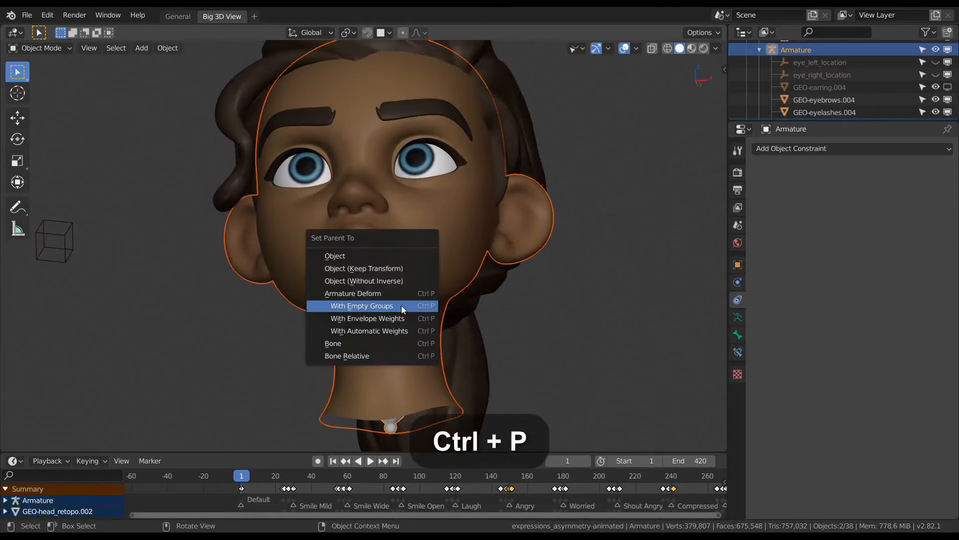
{"action": "left_click", "coordinate": [393, 330]}
In Pose Mode, try rotating the head bone from the front and the side to test how the head mesh deforms.
{"action": "key", "text": "ctrl+Tab"}
{"action": "key", "text": "r"}
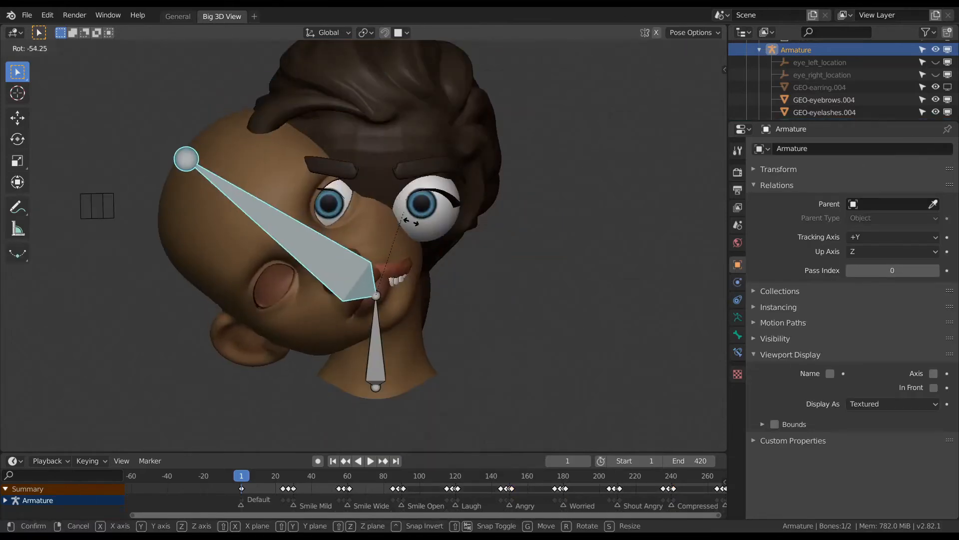
{"action": "right_click", "coordinate": [437, 295]}
{"action": "key", "text": "KP_3"}
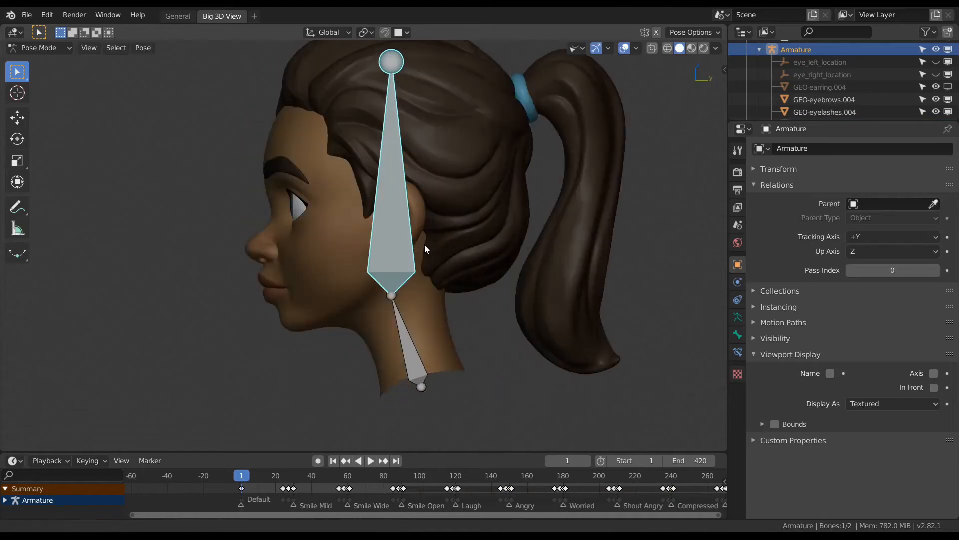
{"action": "scroll", "coordinate": [427, 250], "scroll_direction": "up", "scroll_amount": 2}
{"action": "key", "text": "r"}
{"action": "right_click", "coordinate": [445, 270]}
{"action": "scroll", "coordinate": [446, 300], "scroll_direction": "up", "scroll_amount": 1}
{"action": "scroll", "coordinate": [446, 298], "scroll_direction": "down", "scroll_amount": 4}
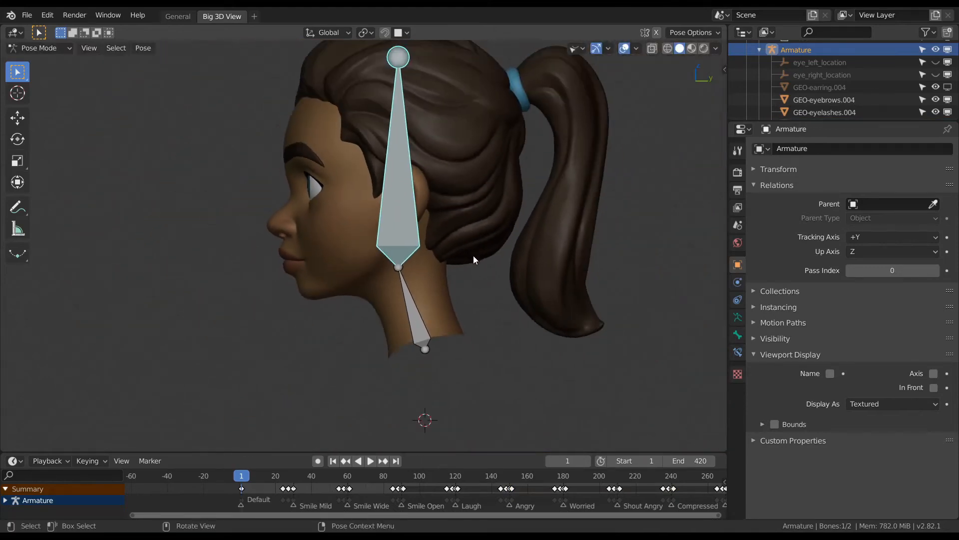
{"action": "key", "text": "r"}
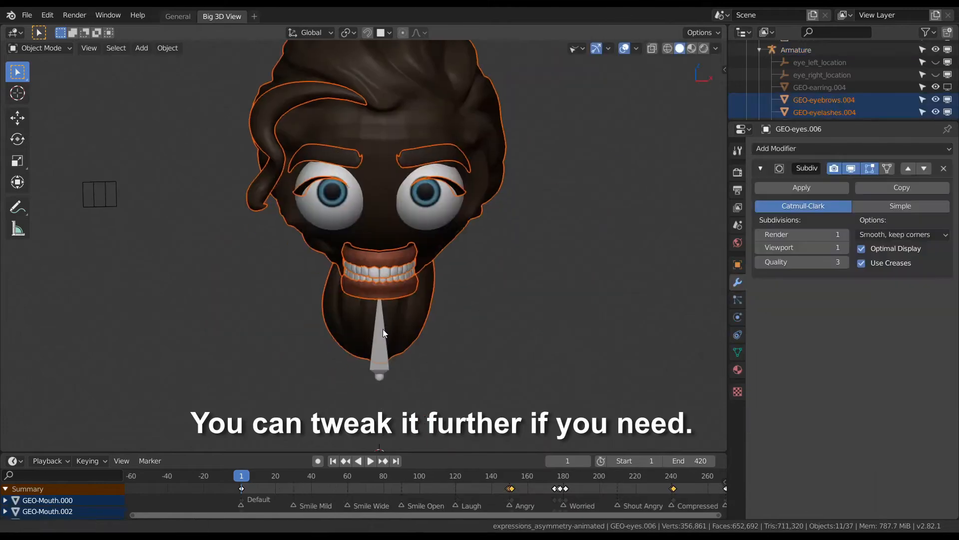
Add the armature to the selected eyes, eyebrows, eyelashes, mouth parts and hair, and show the selected head bone in Pose Mode.
{"action": "key", "text": "g"}
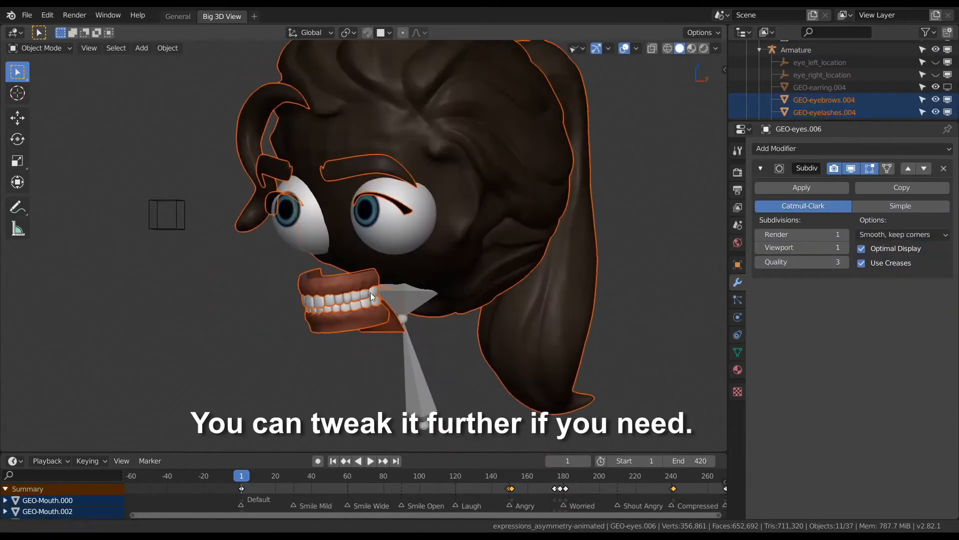
{"action": "right_click", "coordinate": [401, 307]}
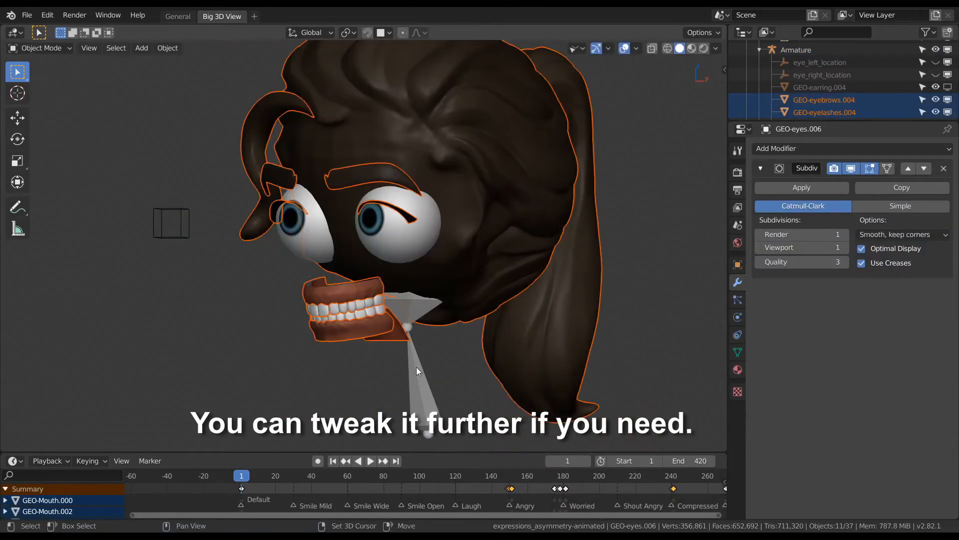
{"action": "left_click", "coordinate": [420, 359], "text": "shift"}
{"action": "key", "text": "ctrl+Tab"}
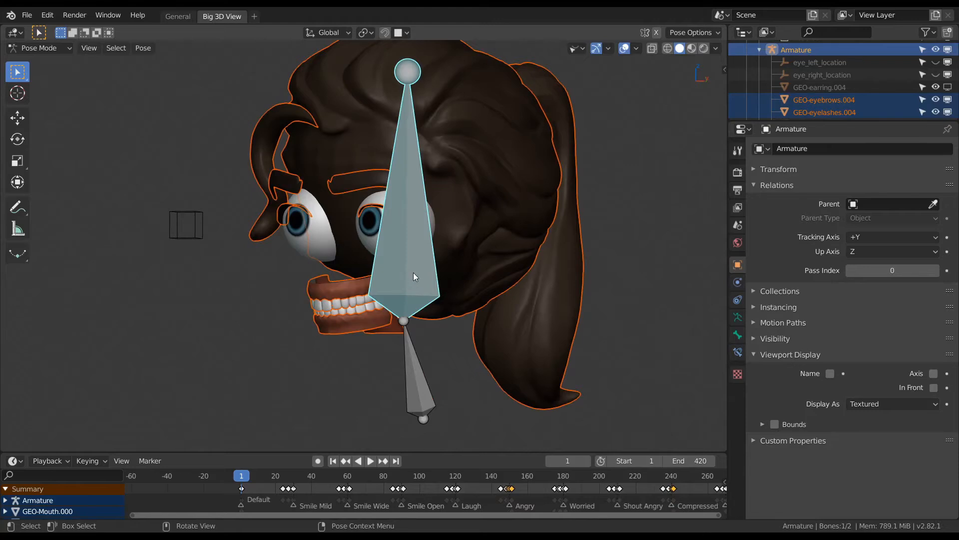
{"action": "middle_click_drag", "start_coordinate": [413, 271], "coordinate": [439, 265]}
{"action": "key", "text": "ctrl+Tab"}
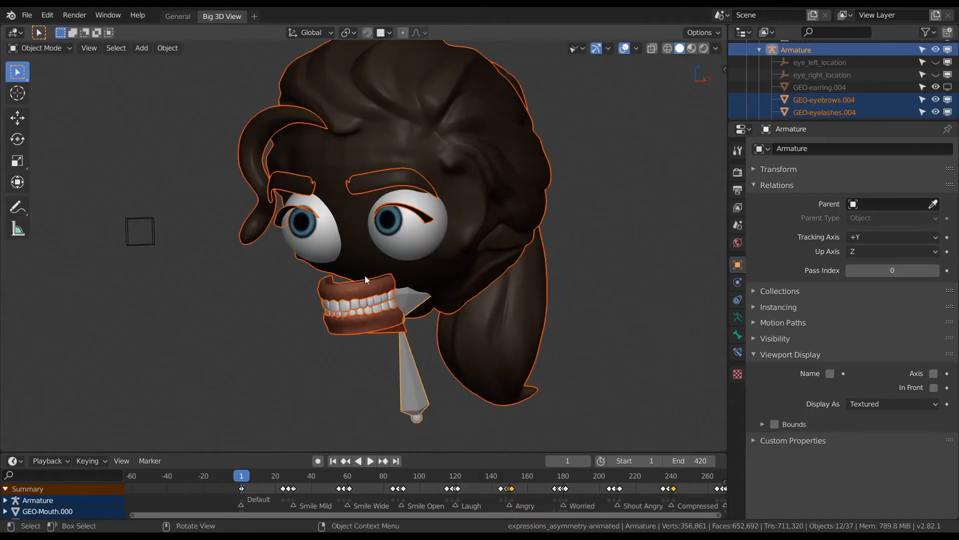
{"action": "mouse_move", "coordinate": [403, 255]}
{"action": "middle_mouse_down"}
{"action": "mouse_move", "coordinate": [427, 253]}
{"action": "mouse_move", "coordinate": [398, 261]}
{"action": "mouse_move", "coordinate": [399, 293]}
{"action": "mouse_move", "coordinate": [390, 250]}
{"action": "middle_mouse_up"}
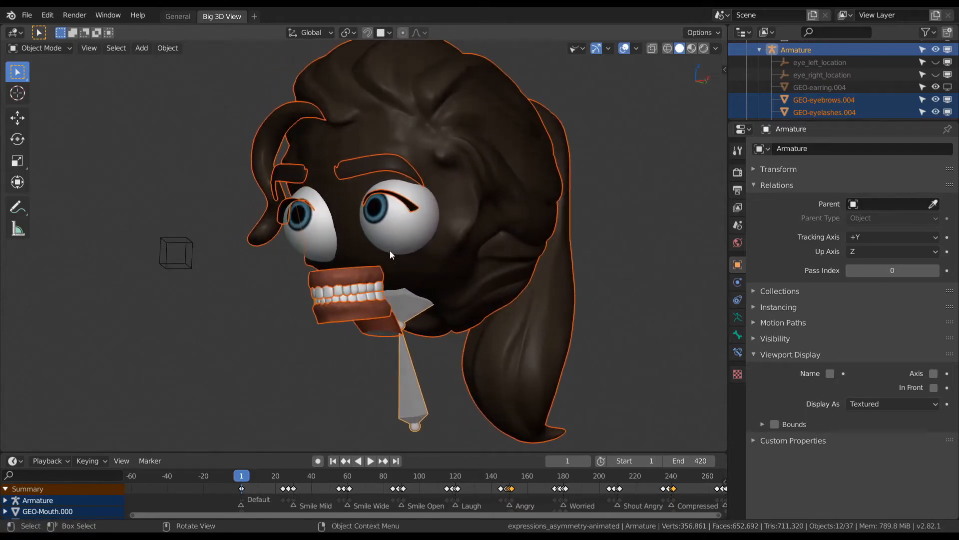
{"action": "key", "text": "ctrl+Tab"}
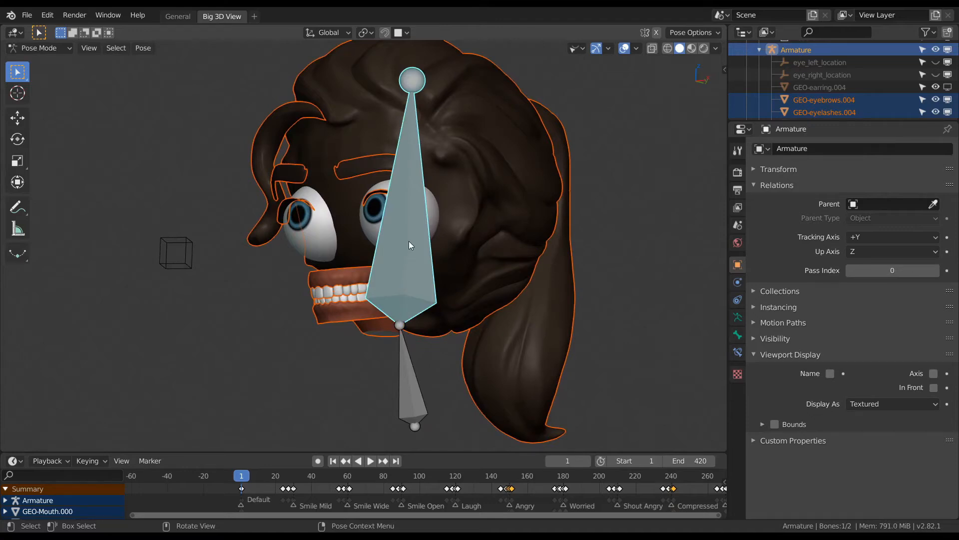
Back in Object Mode, parent the selected face parts and hair to the head bone with the Bone option, and unhide the head.
{"action": "middle_click_drag", "start_coordinate": [404, 249], "coordinate": [418, 248]}
{"action": "key", "text": "Tab"}
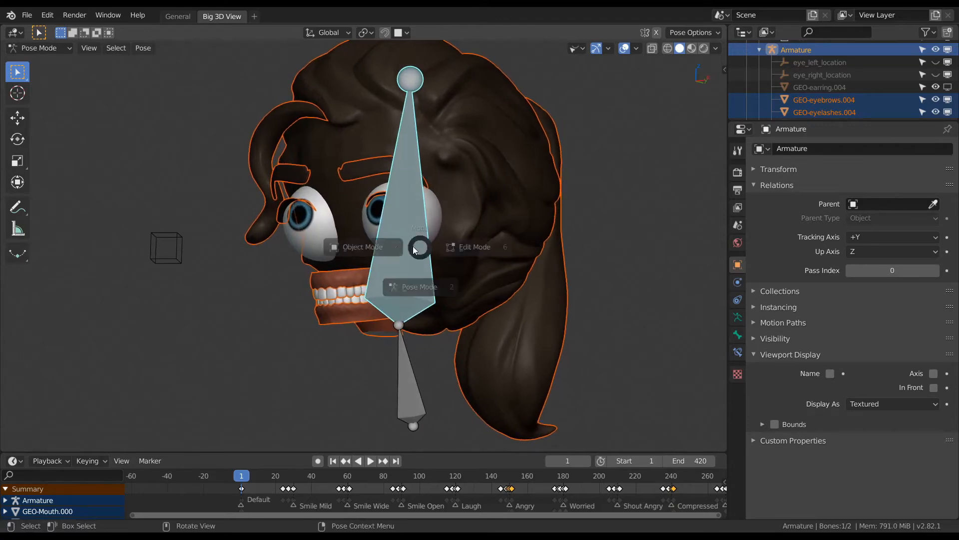
{"action": "left_click", "coordinate": [368, 249]}
{"action": "middle_click_drag", "start_coordinate": [398, 249], "coordinate": [386, 252]}
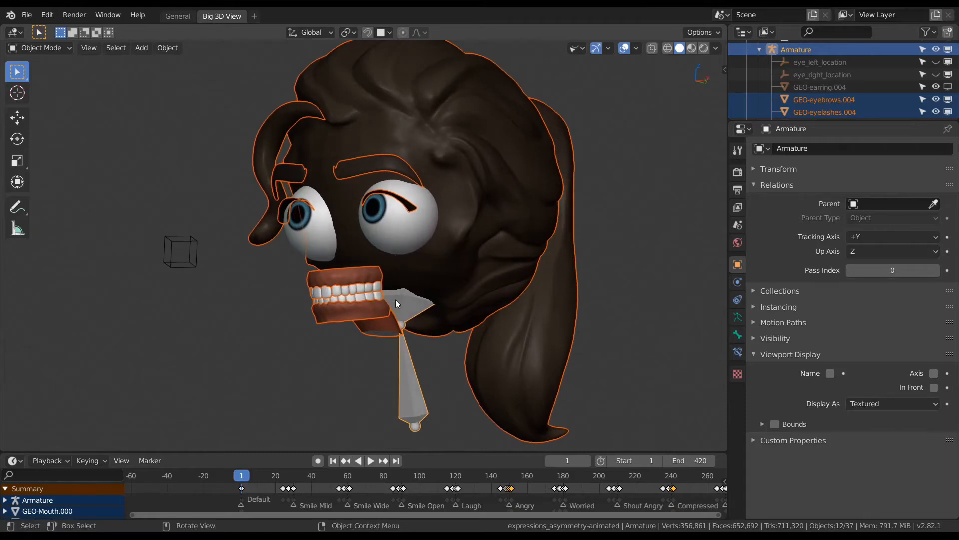
{"action": "key", "text": "ctrl"}
{"action": "key", "text": "ctrl+p"}
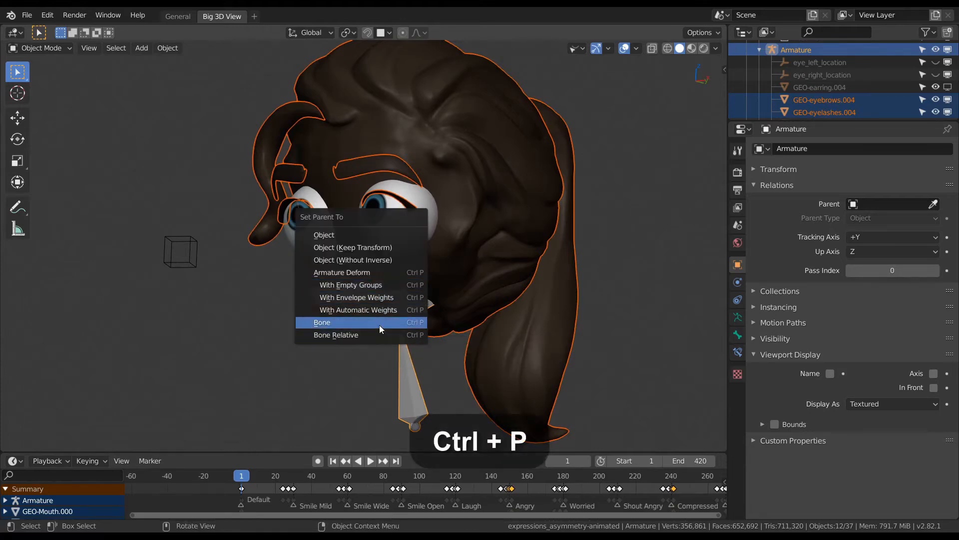
{"action": "left_click", "coordinate": [414, 328]}
{"action": "middle_click_drag", "start_coordinate": [550, 353], "coordinate": [473, 252]}
{"action": "key", "text": "alt+h"}
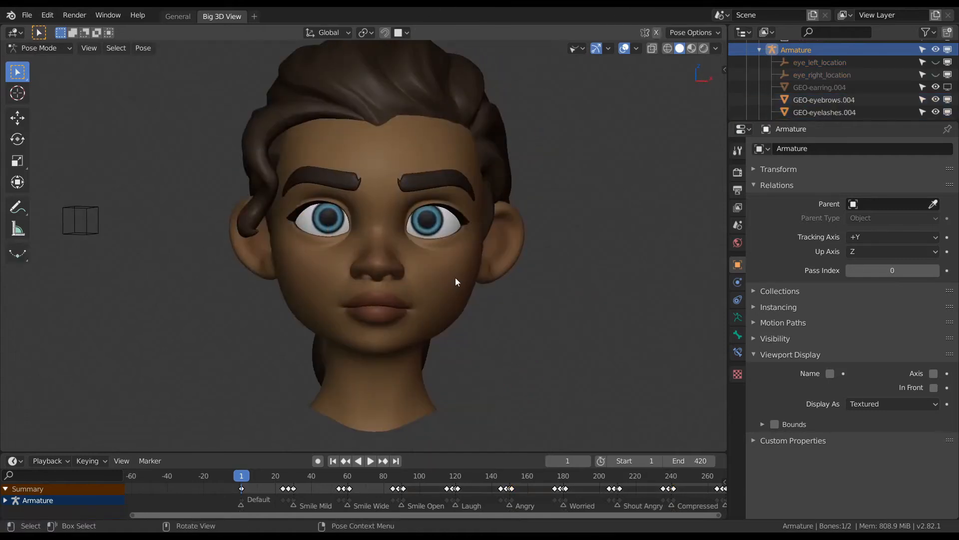
Try a trackball rotation of the head bone to test how the parented face parts and hair follow.
{"action": "key", "text": "r"}
{"action": "key", "text": "r"}
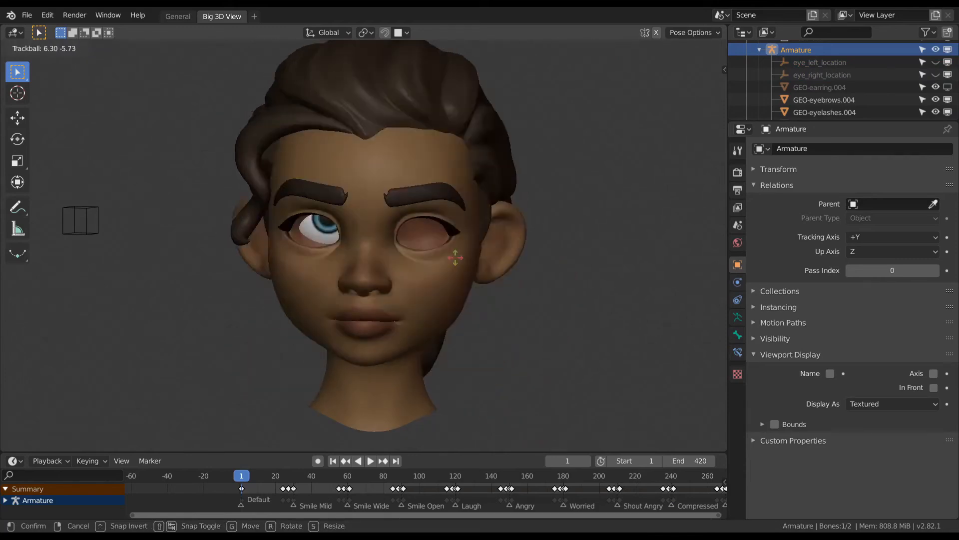
{"action": "right_click", "coordinate": [452, 252]}
{"action": "scroll", "coordinate": [454, 259], "scroll_direction": "up", "scroll_amount": 3}
{"action": "middle_click_drag", "start_coordinate": [462, 240], "coordinate": [402, 246]}
In Object Mode, select the character's left eye and snap the 3D cursor to its center.
{"action": "key", "text": "ctrl+Tab"}
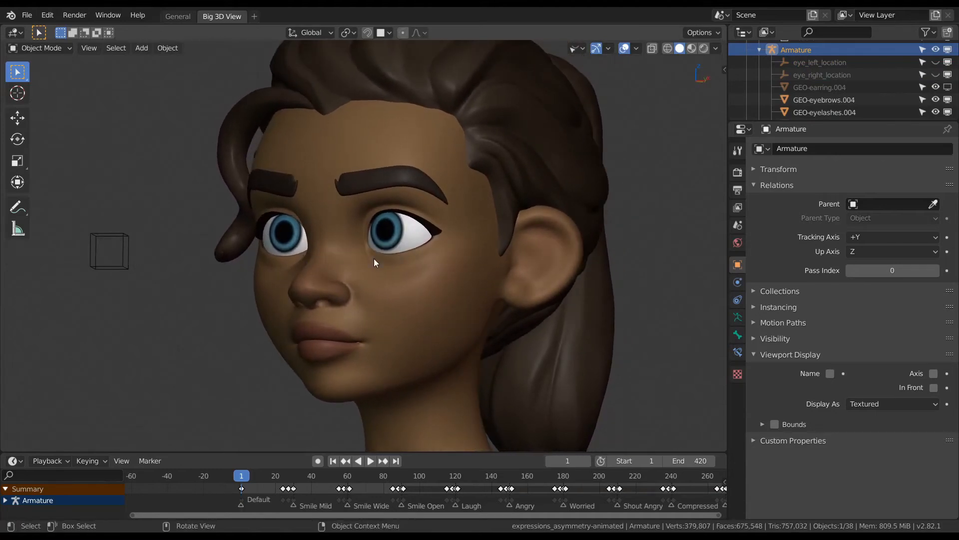
{"action": "key", "text": "alt+a"}
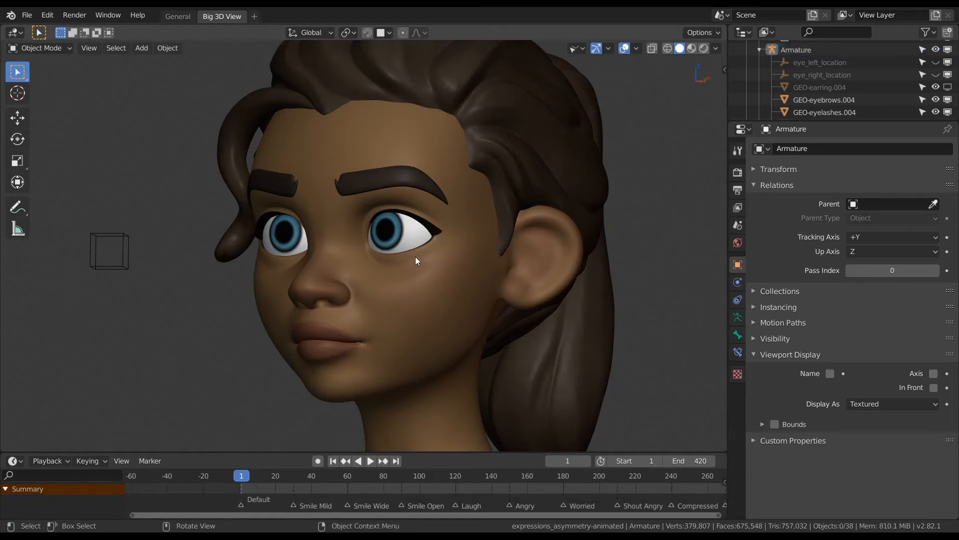
{"action": "middle_click_drag", "start_coordinate": [416, 256], "coordinate": [410, 230]}
{"action": "left_click", "coordinate": [412, 246]}
{"action": "scroll", "coordinate": [428, 222], "scroll_direction": "up", "scroll_amount": 2}
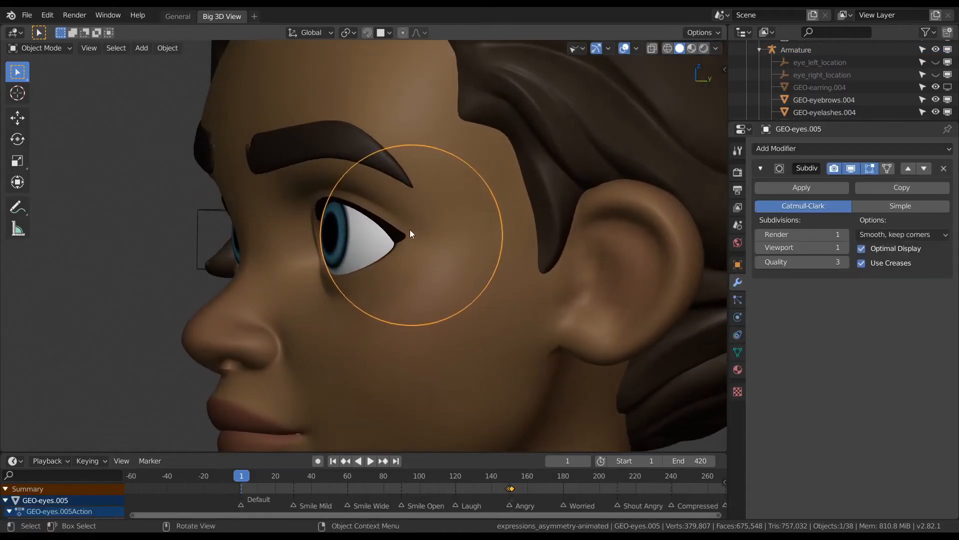
{"action": "key", "text": "shift+s"}
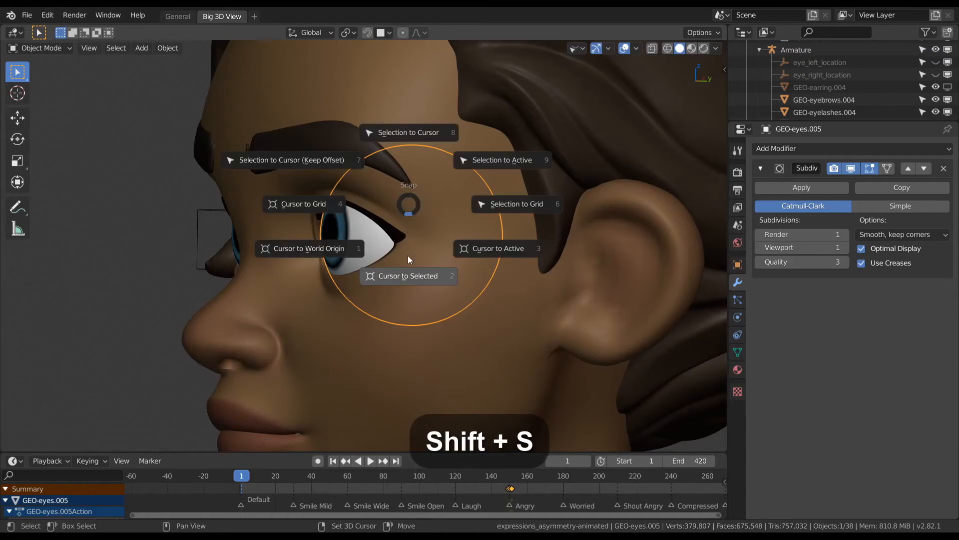
{"action": "left_click", "coordinate": [409, 259]}
Add a Plain Axes empty at the left eye's center, reveal hidden objects and clear the selection.
{"action": "middle_click_drag", "start_coordinate": [407, 253], "coordinate": [426, 230]}
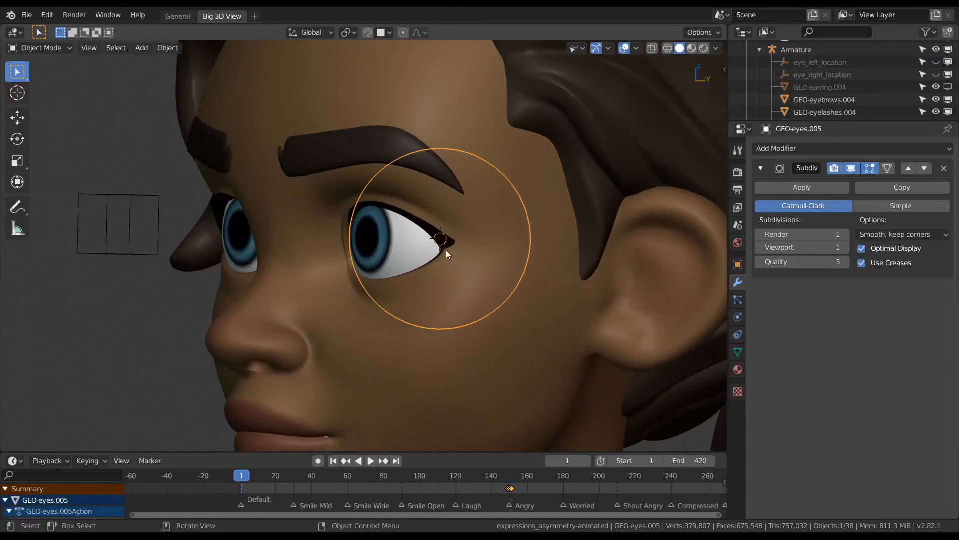
{"action": "key", "text": "shift+a"}
{"action": "mouse_move", "coordinate": [436, 348]}
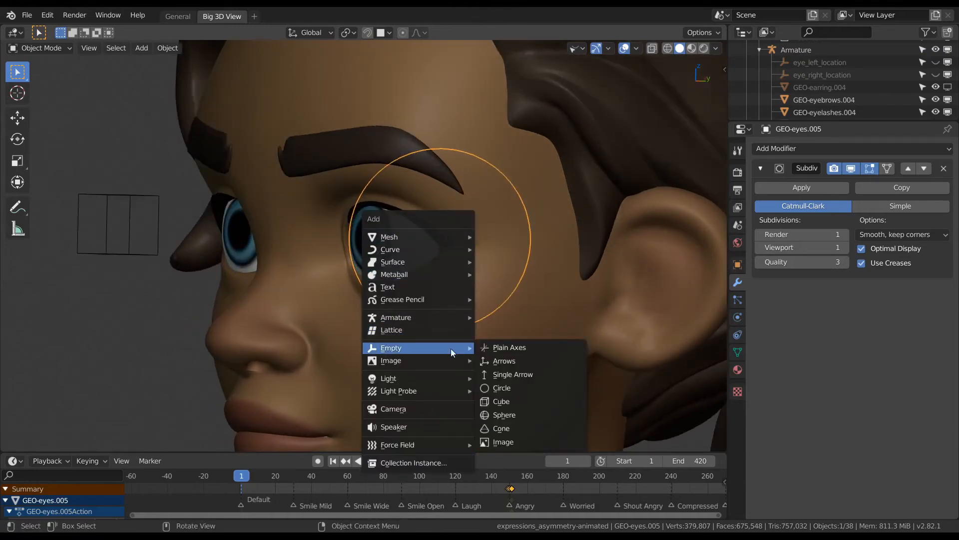
{"action": "left_click", "coordinate": [516, 348]}
{"action": "middle_click_drag", "start_coordinate": [500, 325], "coordinate": [411, 381]}
{"action": "key", "text": "alt+h"}
{"action": "key", "text": "alt+a"}
In X-ray view, select the left eye's empty and the armature, check the head bone in Pose Mode, and parent the empty to it.
{"action": "left_click", "coordinate": [432, 247]}
{"action": "key", "text": "alt+z"}
{"action": "left_click", "coordinate": [414, 374], "text": "shift"}
{"action": "left_click", "coordinate": [414, 373], "text": "shift"}
{"action": "left_click_drag", "start_coordinate": [360, 359], "coordinate": [374, 345], "text": "ctrl"}
{"action": "middle_click_drag", "start_coordinate": [401, 220], "coordinate": [395, 250], "text": "shift"}
{"action": "key", "text": "ctrl+Tab"}
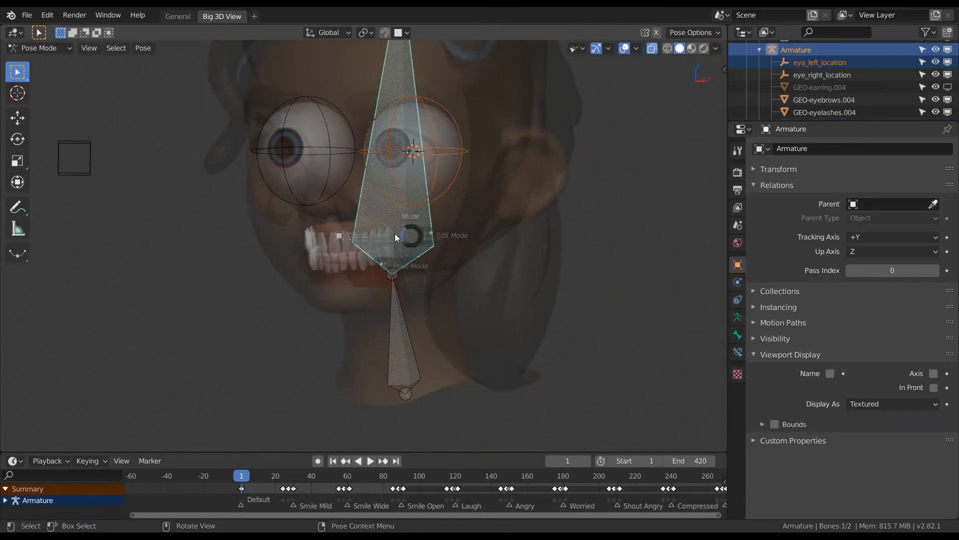
{"action": "key", "text": "ctrl+Tab"}
{"action": "key", "text": "ctrl+p"}
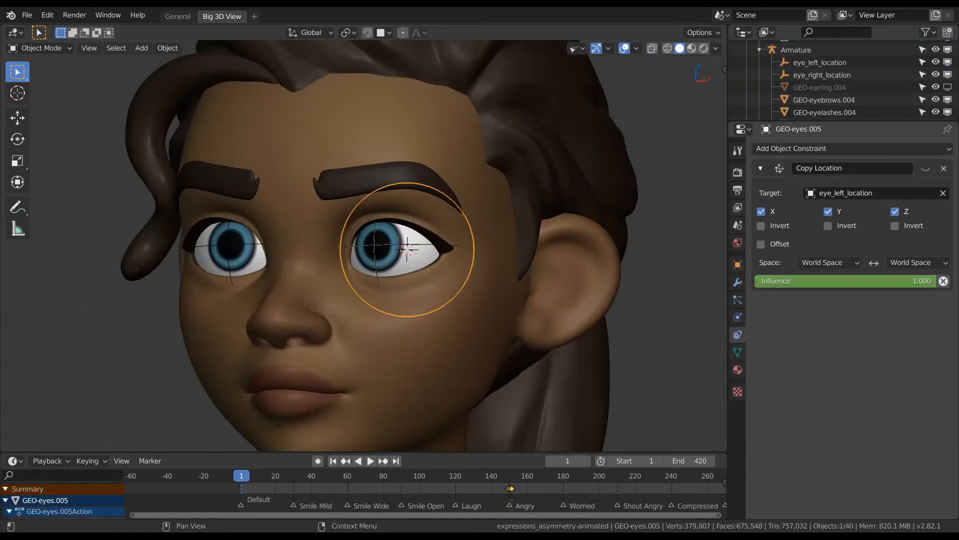
Clear the target of the left eye's Copy Location constraint and set it to eye_left_location.
{"action": "left_click", "coordinate": [809, 150]}
{"action": "left_click", "coordinate": [859, 193]}
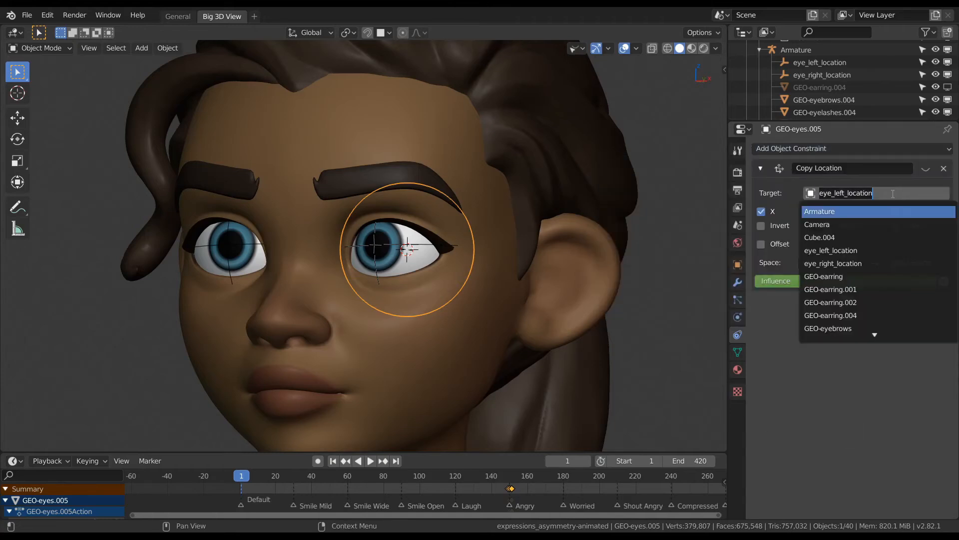
{"action": "left_click", "coordinate": [943, 193]}
{"action": "left_click", "coordinate": [944, 192]}
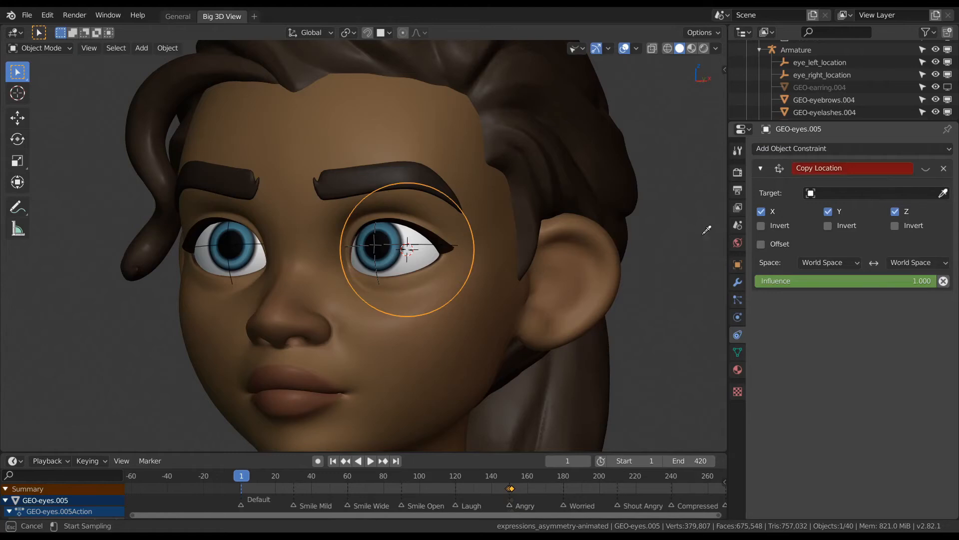
{"action": "left_click", "coordinate": [409, 240]}
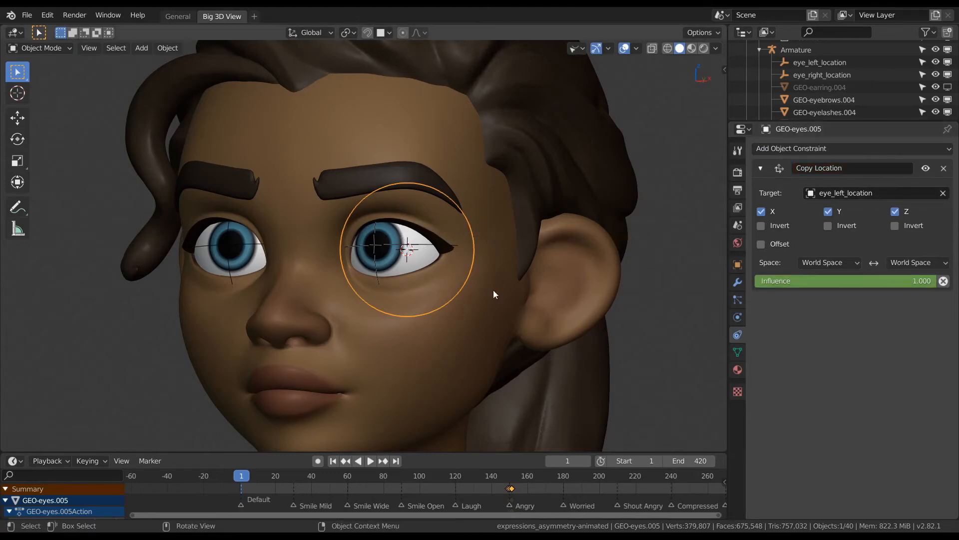
Select the character's right eye and examine the target of its Copy Location constraint.
{"action": "middle_click_drag", "start_coordinate": [495, 296], "coordinate": [441, 281]}
{"action": "left_click", "coordinate": [256, 257]}
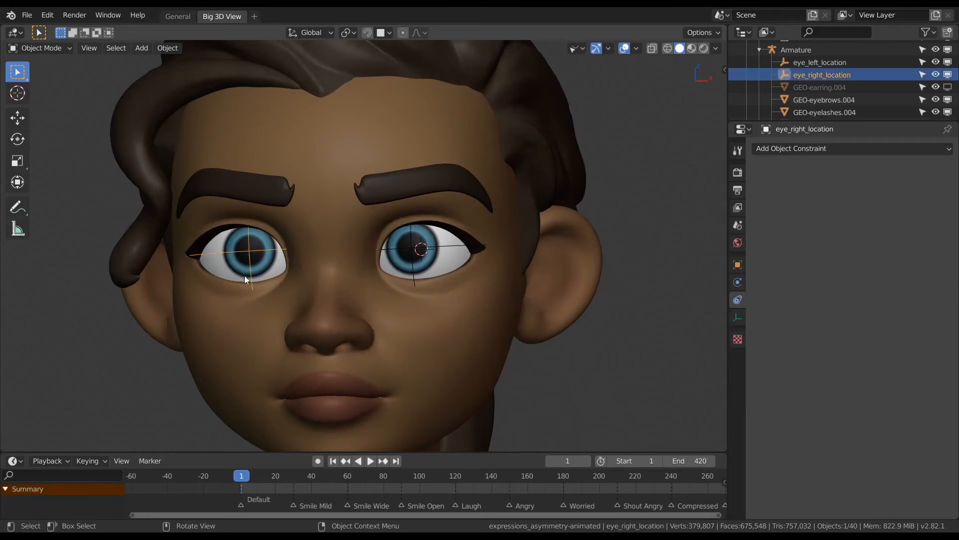
{"action": "left_click", "coordinate": [263, 269]}
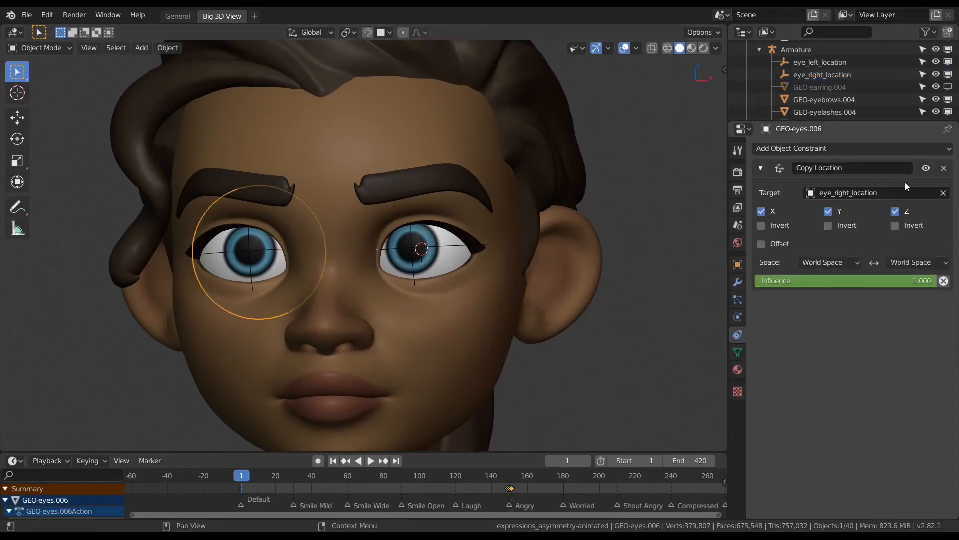
Select the armature in Pose Mode and try trackball rotations of the head bone to test the constrained eyes.
{"action": "middle_click_drag", "start_coordinate": [445, 328], "coordinate": [402, 339]}
{"action": "left_click", "coordinate": [393, 391]}
{"action": "scroll", "coordinate": [409, 314], "scroll_direction": "up", "scroll_amount": 2}
{"action": "middle_click_drag", "start_coordinate": [402, 258], "coordinate": [421, 301], "text": "shift"}
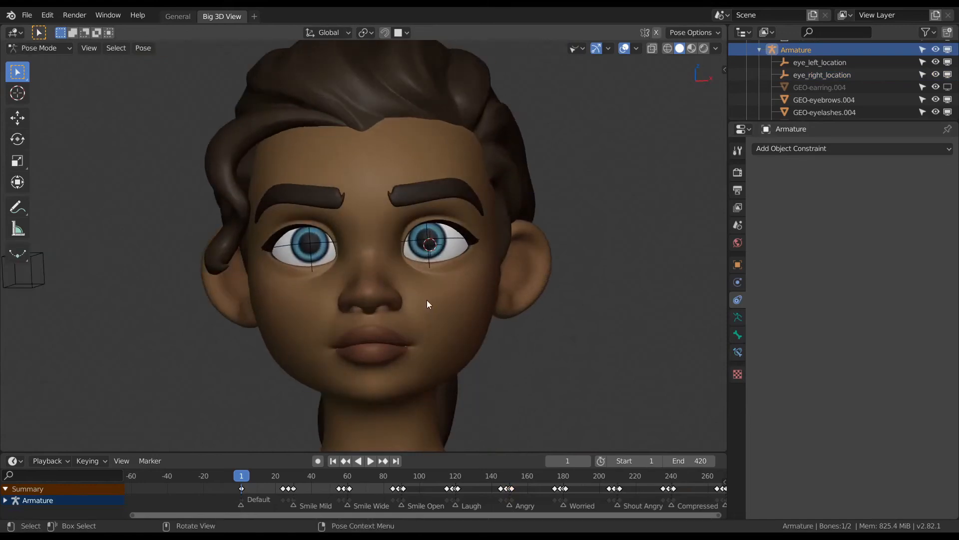
{"action": "key", "text": "r"}
{"action": "key", "text": "Escape"}
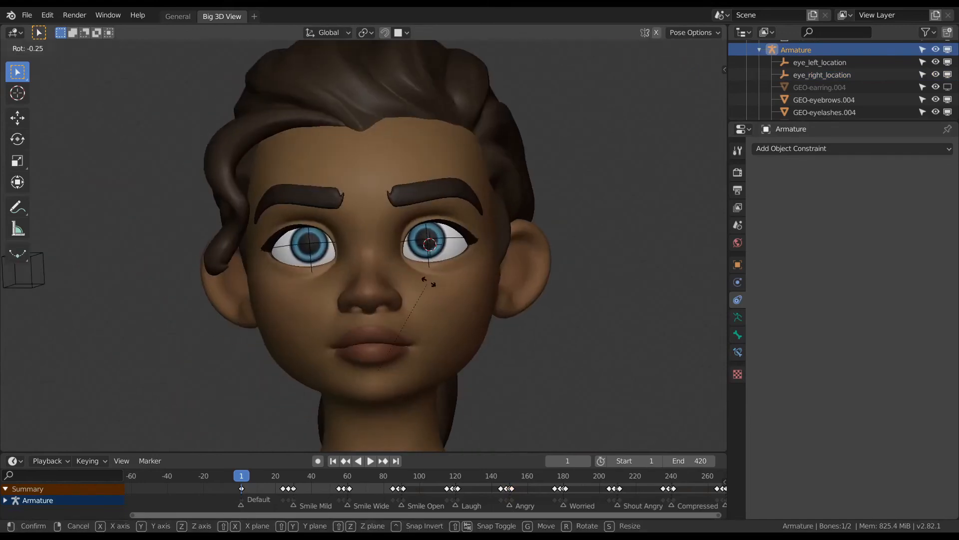
{"action": "key", "text": "r"}
{"action": "key", "text": "r"}
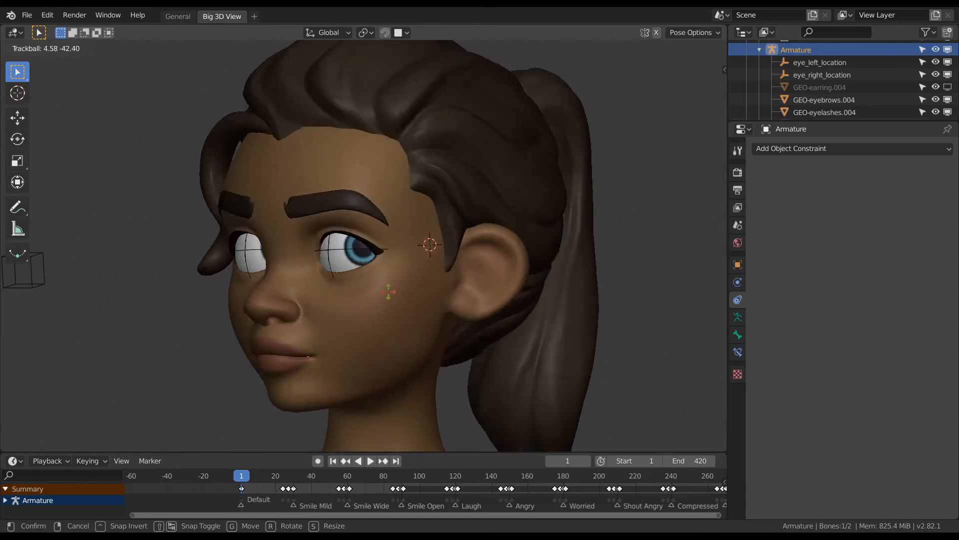
{"action": "right_click", "coordinate": [420, 284]}
{"action": "middle_click_drag", "start_coordinate": [425, 283], "coordinate": [472, 262]}
{"action": "key", "text": "r"}
{"action": "key", "text": "r"}
{"action": "right_click", "coordinate": [470, 266]}
In Object Mode, select eye_left_location and try moving it away from the head to test the left eye's constraint.
{"action": "left_click", "coordinate": [432, 223]}
{"action": "key", "text": "Tab"}
{"action": "left_click", "coordinate": [434, 225]}
{"action": "key", "text": "g"}
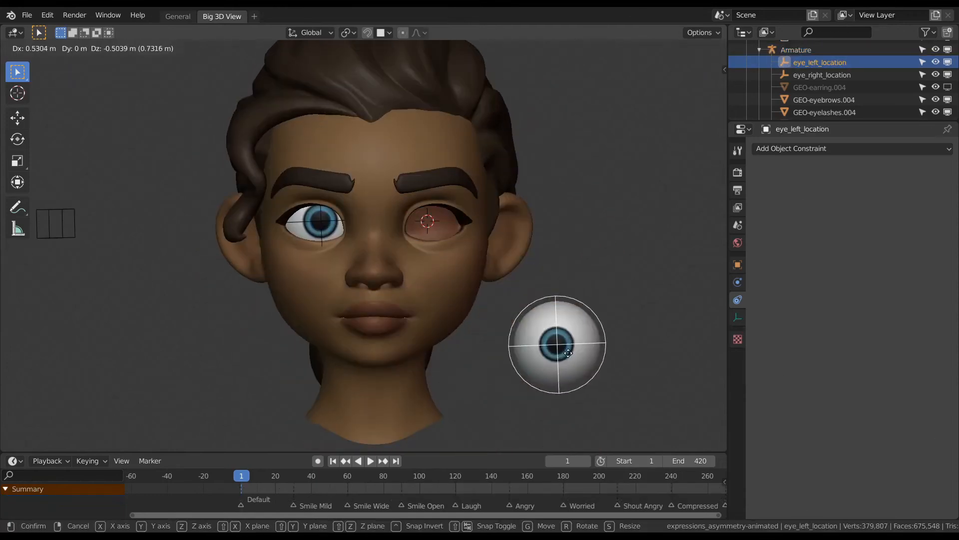
{"action": "right_click", "coordinate": [555, 235]}
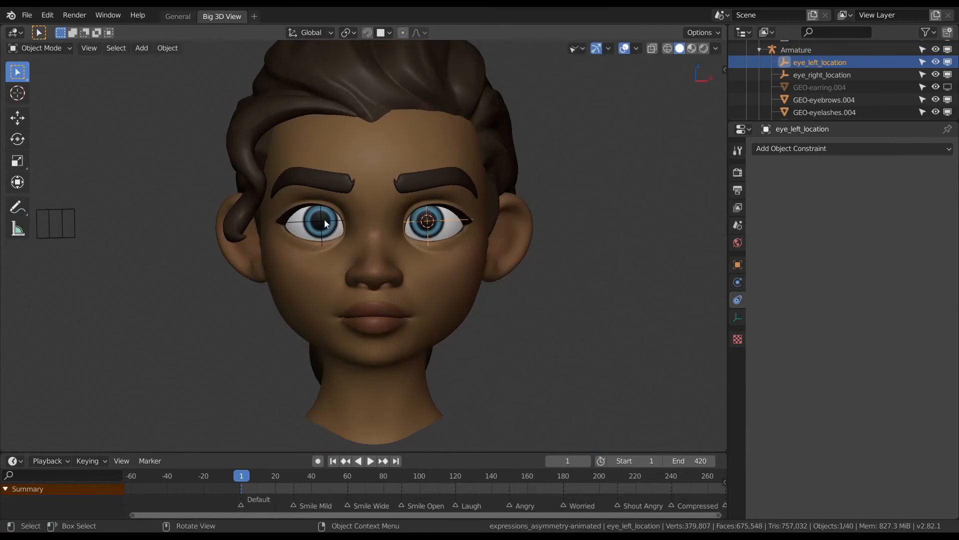
Select eye_right_location and try moving it away from the head, trackball-rotating and scaling it to test the right eye's constraint.
{"action": "left_click", "coordinate": [327, 224]}
{"action": "key", "text": "g"}
{"action": "left_click", "coordinate": [185, 335]}
{"action": "key", "text": "r"}
{"action": "key", "text": "r"}
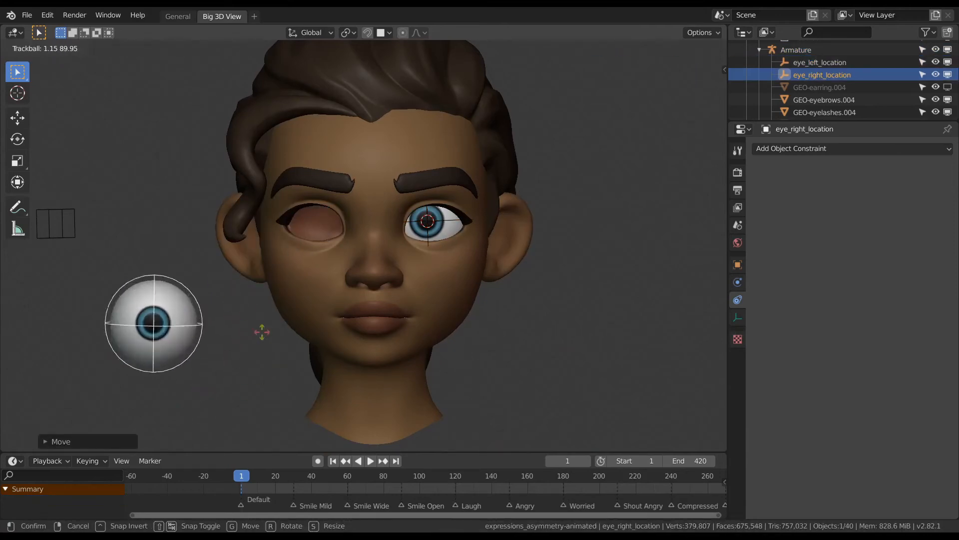
{"action": "left_click", "coordinate": [215, 371]}
{"action": "key", "text": "s"}
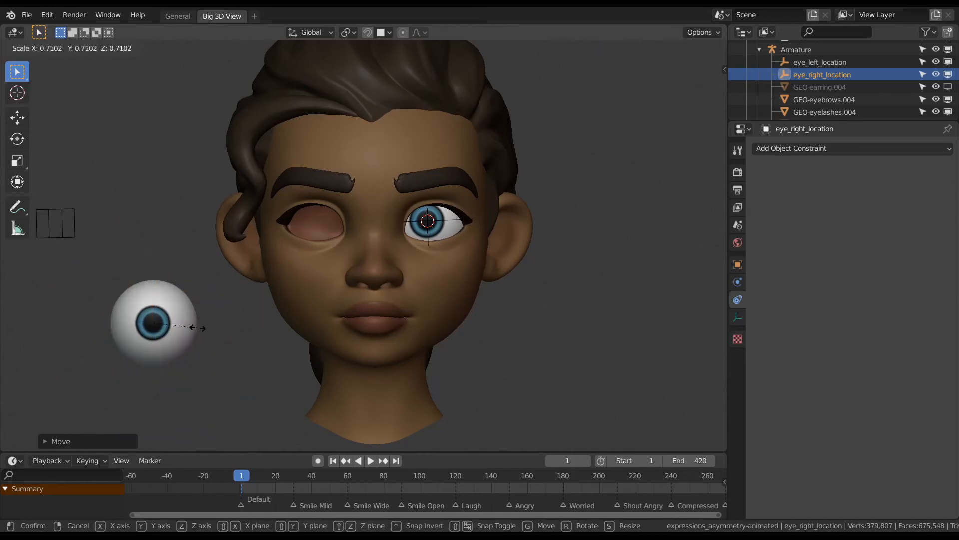
{"action": "left_click", "coordinate": [241, 338]}
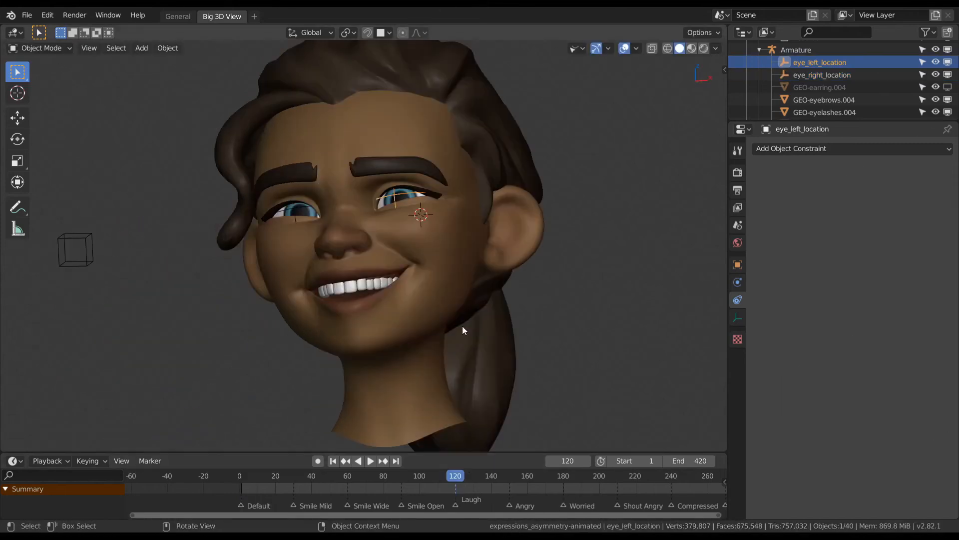
Scrub the timeline through the expressions from Laugh to Surprised and examine how the eyes follow the head in each pose.
{"action": "middle_click_drag", "start_coordinate": [462, 329], "coordinate": [505, 325]}
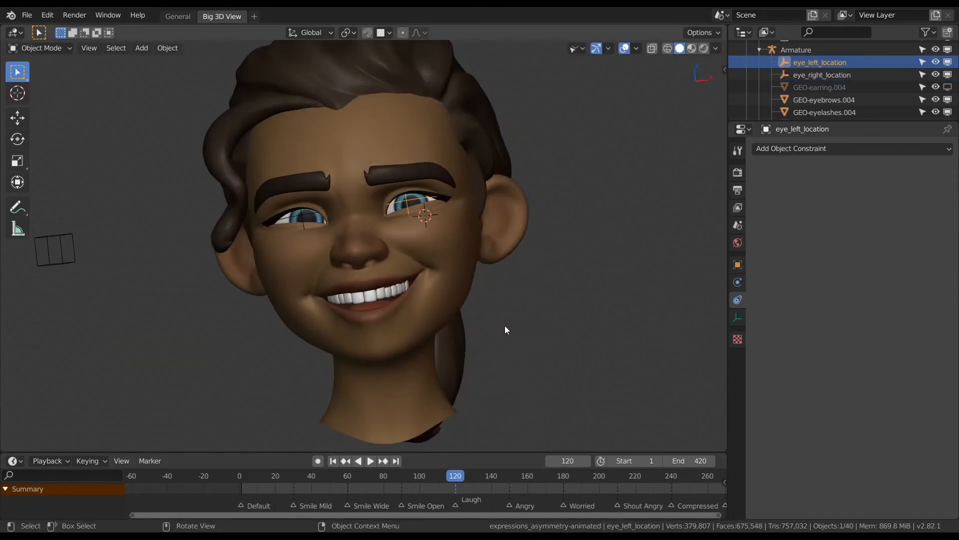
{"action": "left_click", "coordinate": [517, 475]}
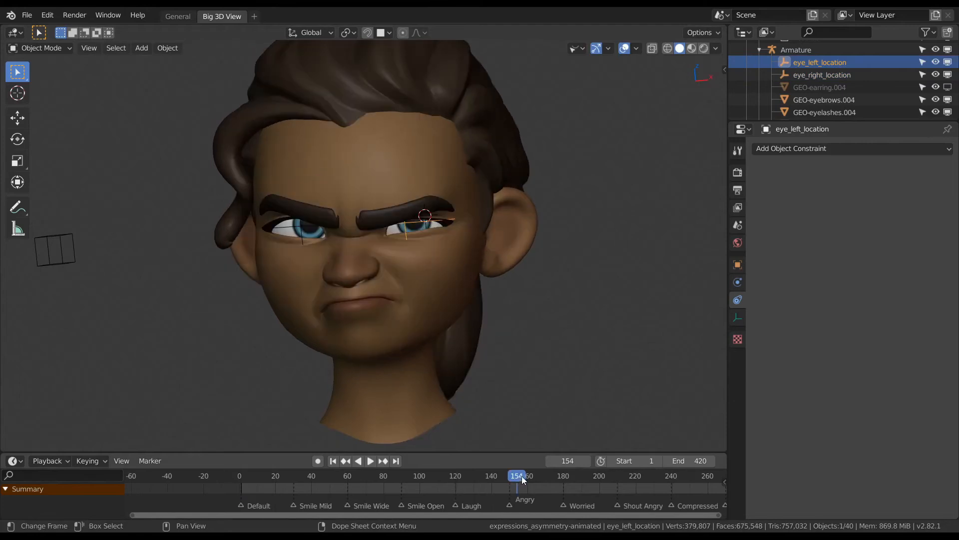
{"action": "left_click", "coordinate": [578, 477]}
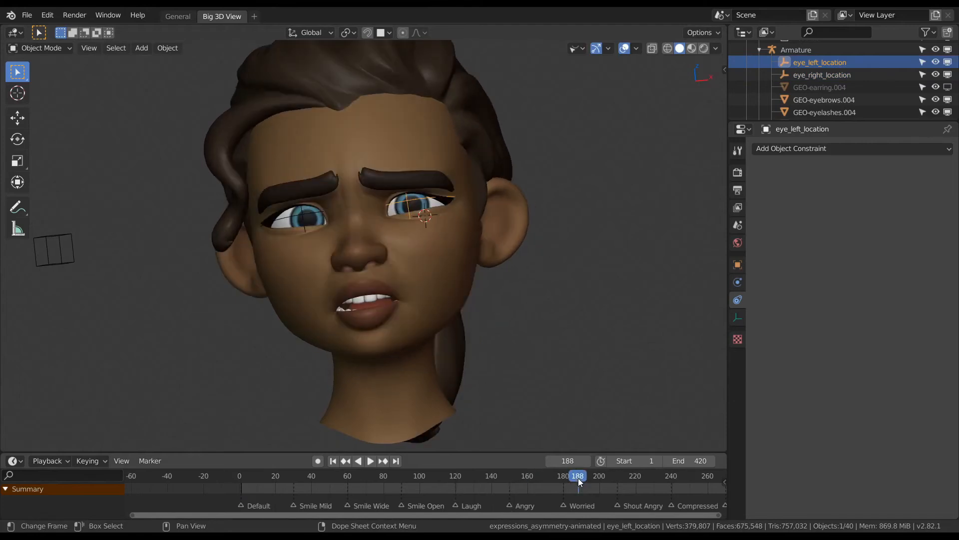
{"action": "left_click", "coordinate": [641, 480]}
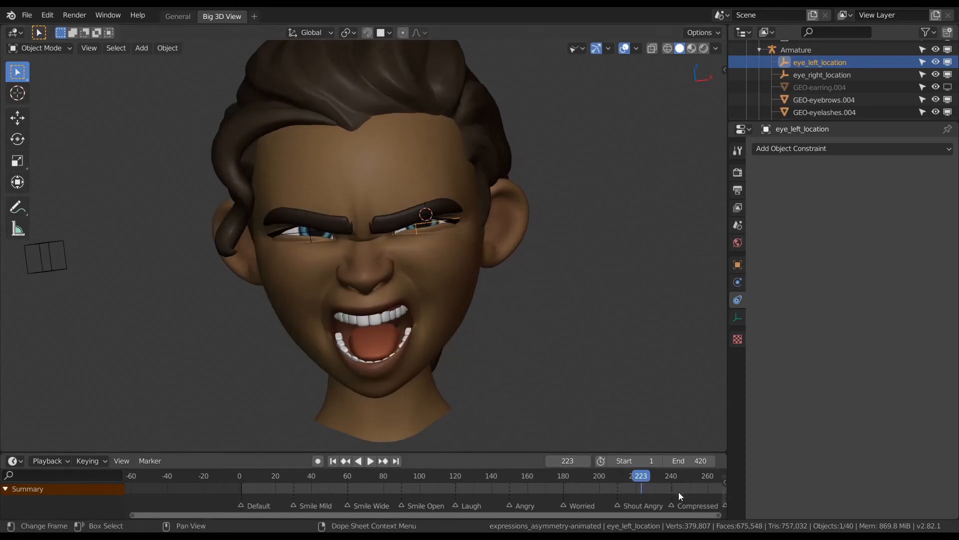
{"action": "middle_click_drag", "start_coordinate": [679, 491], "coordinate": [594, 485]}
{"action": "left_click", "coordinate": [610, 476]}
{"action": "middle_click_drag", "start_coordinate": [643, 355], "coordinate": [604, 352]}
{"action": "left_click", "coordinate": [672, 477]}
{"action": "middle_click_drag", "start_coordinate": [676, 475], "coordinate": [492, 478]}
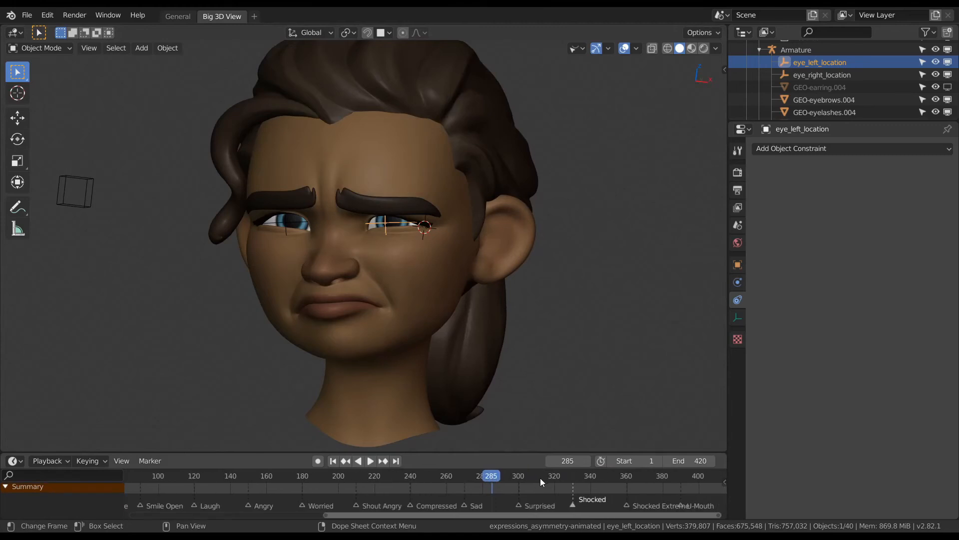
{"action": "left_click", "coordinate": [541, 478]}
Select an armature bone in Pose Mode and try a trackball rotation to test the rig on an expression.
{"action": "middle_click_drag", "start_coordinate": [502, 344], "coordinate": [396, 416]}
{"action": "left_click", "coordinate": [394, 415]}
{"action": "key", "text": "ctrl+Tab"}
{"action": "mouse_move", "coordinate": [411, 266]}
{"action": "middle_mouse_down"}
{"action": "mouse_move", "coordinate": [403, 313]}
{"action": "mouse_move", "coordinate": [418, 332]}
{"action": "mouse_move", "coordinate": [419, 378]}
{"action": "mouse_move", "coordinate": [406, 320]}
{"action": "middle_mouse_up"}
{"action": "left_click", "coordinate": [405, 315]}
{"action": "key", "text": "z"}
{"action": "left_click", "coordinate": [445, 301]}
{"action": "key", "text": "r"}
{"action": "key", "text": "r"}
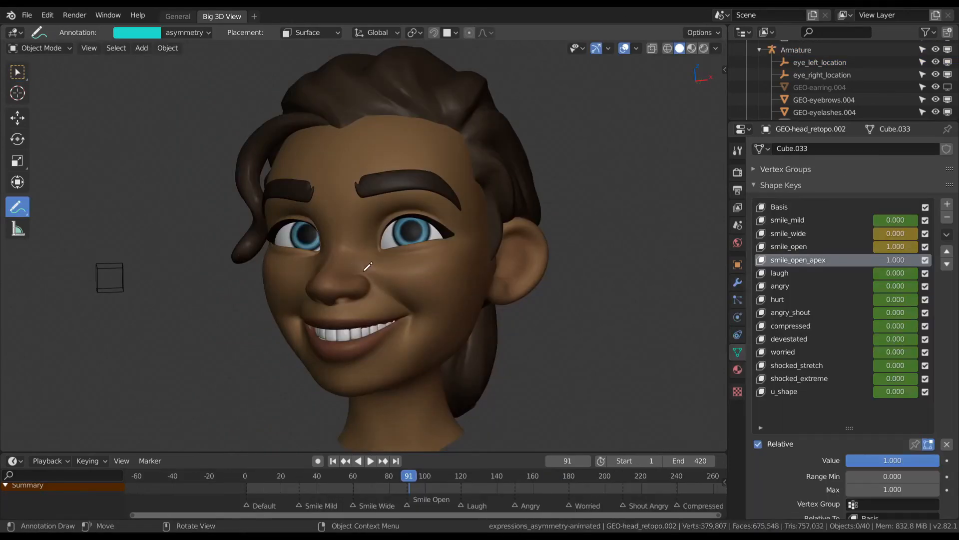
Select the armature in Pose Mode, try a trackball rotation of the head bone on the open smile, and return to Object Mode.
{"action": "middle_click_drag", "start_coordinate": [392, 271], "coordinate": [407, 274]}
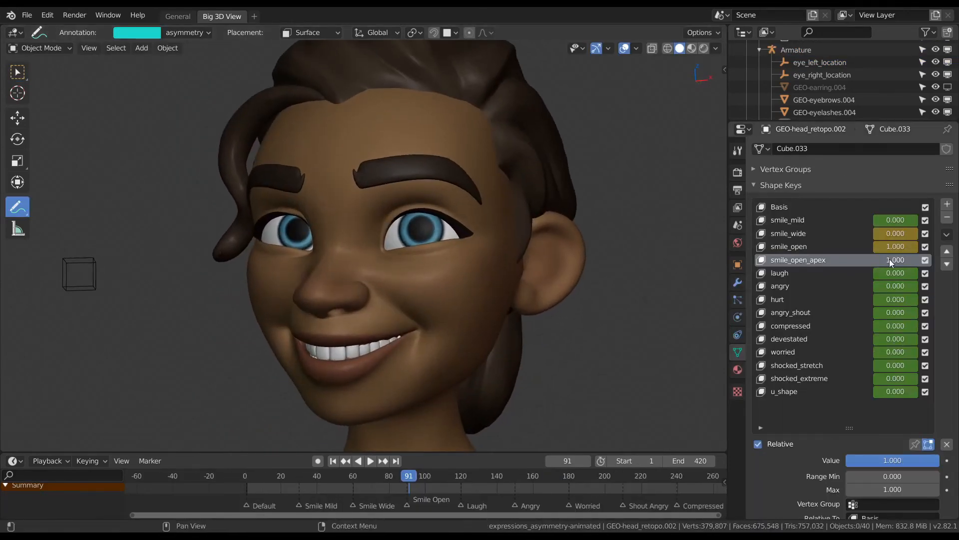
{"action": "key", "text": "ctrl+Tab"}
{"action": "left_click", "coordinate": [503, 286]}
{"action": "scroll", "coordinate": [529, 273], "scroll_direction": "down", "scroll_amount": 1}
{"action": "left_click", "coordinate": [797, 51]}
{"action": "key", "text": "Tab"}
{"action": "left_click", "coordinate": [499, 274]}
{"action": "middle_click_drag", "start_coordinate": [494, 275], "coordinate": [490, 276]}
{"action": "key", "text": "r"}
{"action": "key", "text": "r"}
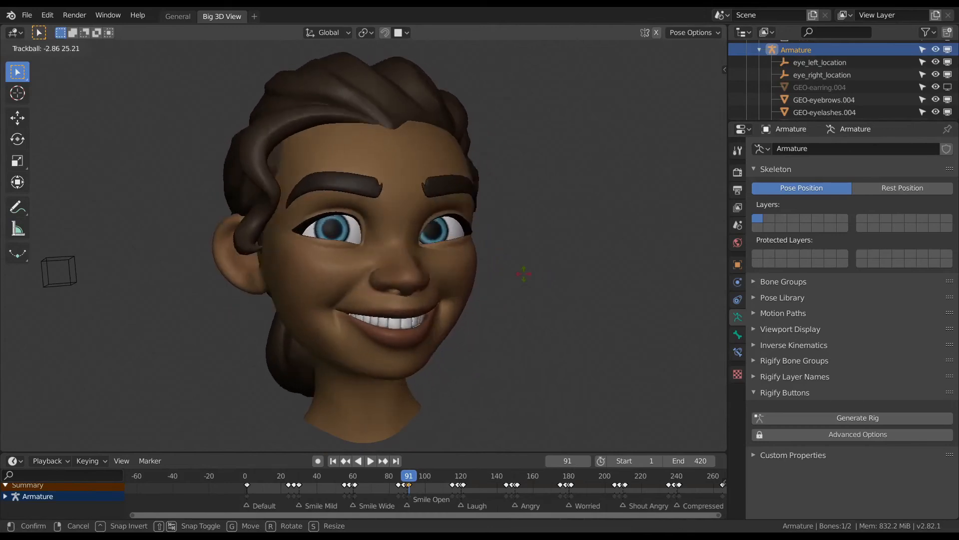
{"action": "right_click", "coordinate": [528, 283]}
{"action": "middle_click_drag", "start_coordinate": [524, 280], "coordinate": [511, 263]}
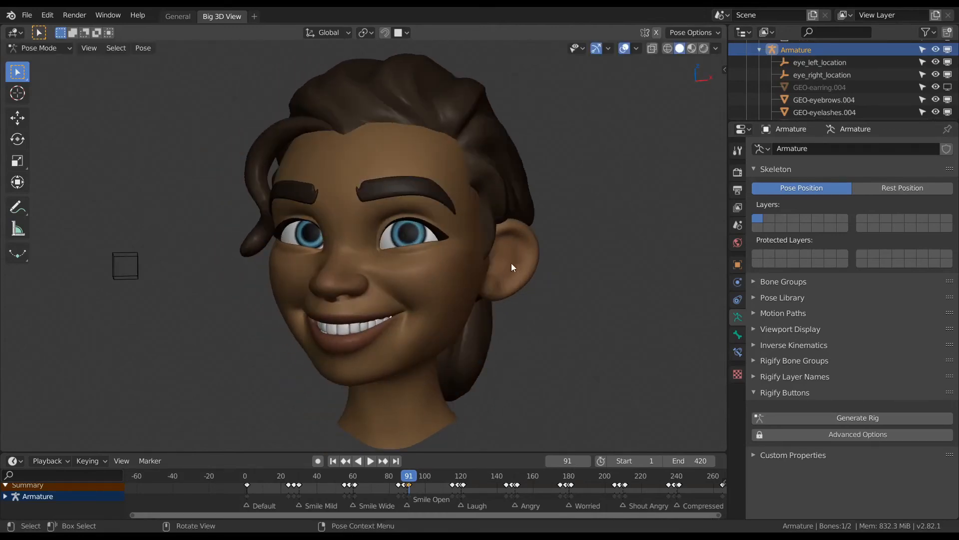
{"action": "key", "text": "Tab"}
Mark the apex of each upper eyelid with an annotation dot.
{"action": "scroll", "coordinate": [455, 275], "scroll_direction": "up", "scroll_amount": 3}
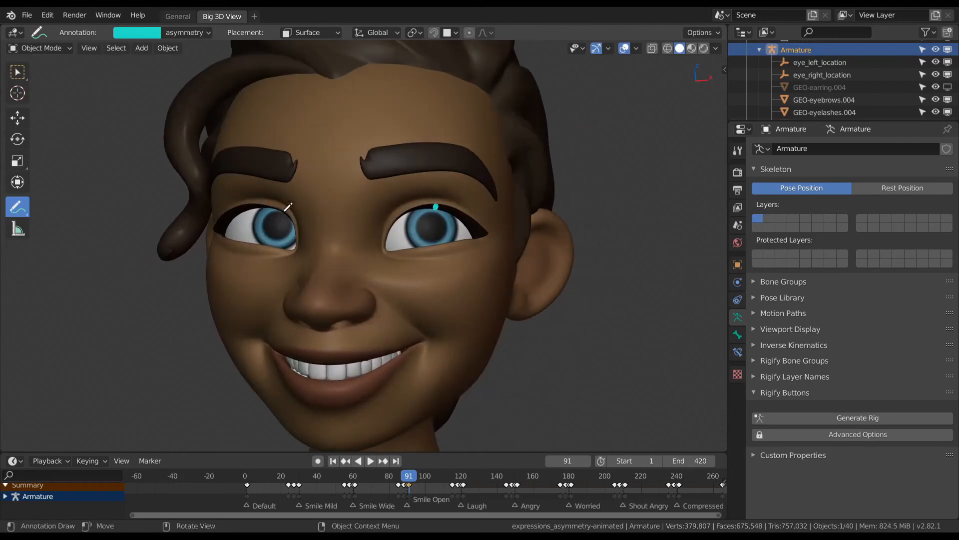
{"action": "middle_click_drag", "start_coordinate": [287, 206], "coordinate": [385, 235]}
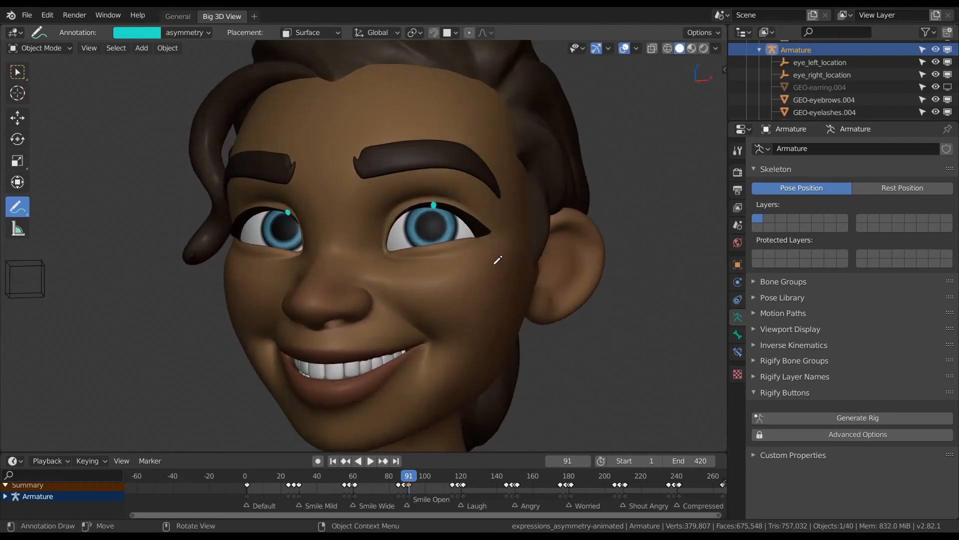
{"action": "key", "text": "w"}
Select the head mesh and vary the smile_open_apex shape key to compare its effect on the eyelids, ending at 1.000.
{"action": "left_click", "coordinate": [480, 276]}
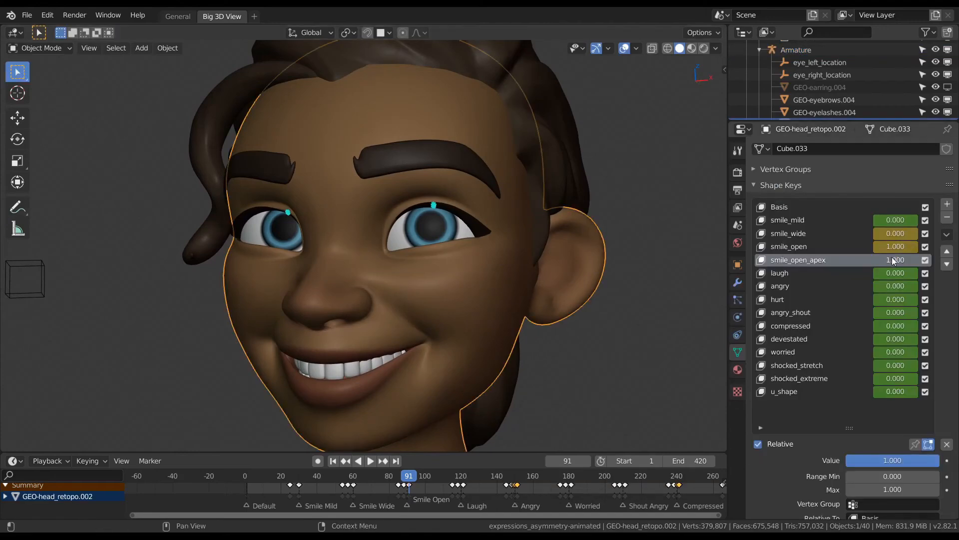
{"action": "left_click_drag", "start_coordinate": [916, 256], "coordinate": [778, 264]}
{"action": "left_click_drag", "start_coordinate": [906, 259], "coordinate": [781, 260]}
{"action": "left_click_drag", "start_coordinate": [915, 256], "coordinate": [949, 258]}
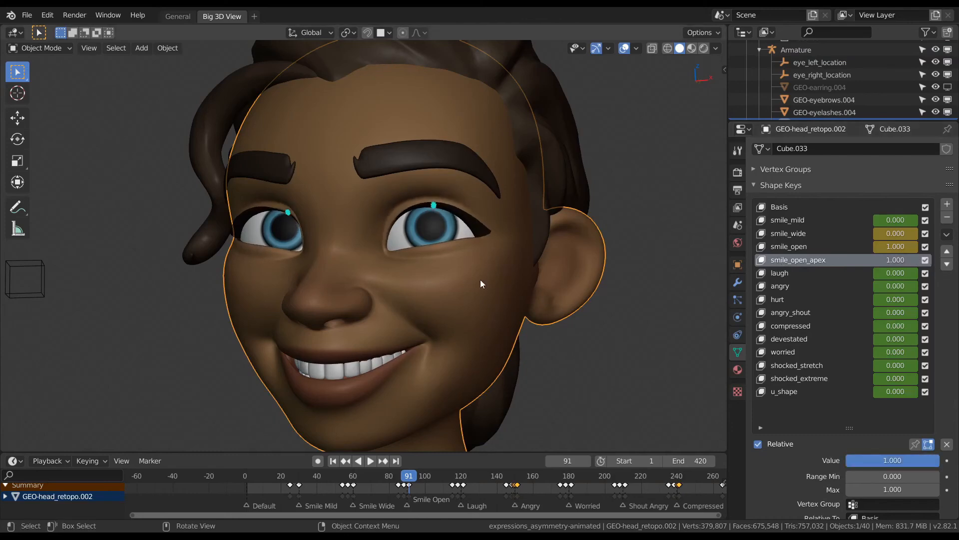
Mark the apex of the lower eyelids with annotation dots and examine their placement on both eyes.
{"action": "middle_click_drag", "start_coordinate": [503, 288], "coordinate": [466, 274]}
{"action": "key", "text": "d"}
{"action": "left_click", "coordinate": [449, 240]}
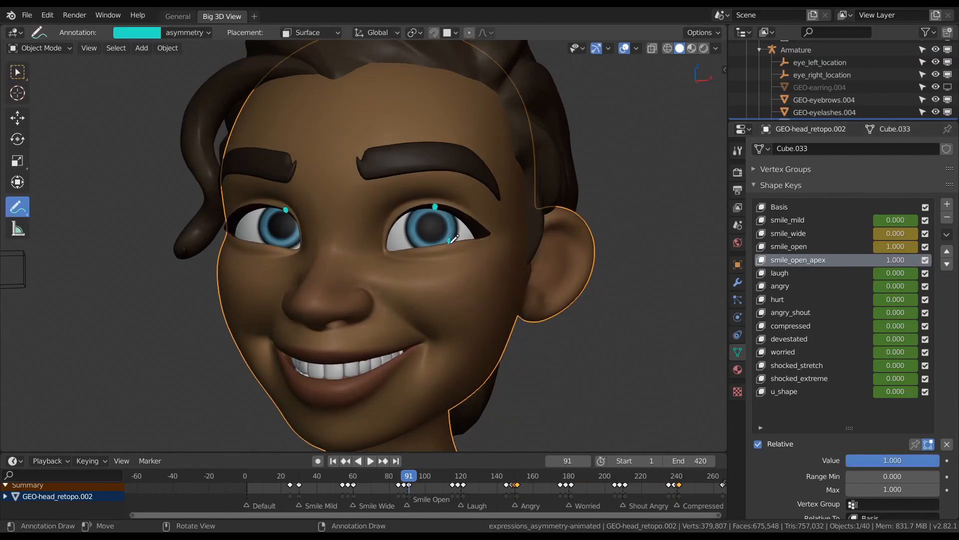
{"action": "middle_click_drag", "start_coordinate": [412, 264], "coordinate": [318, 269]}
{"action": "middle_click_drag", "start_coordinate": [264, 244], "coordinate": [448, 245]}
Set the smile_open_apex shape key to 1.000 and deselect the head mesh.
{"action": "left_click_drag", "start_coordinate": [910, 261], "coordinate": [942, 266]}
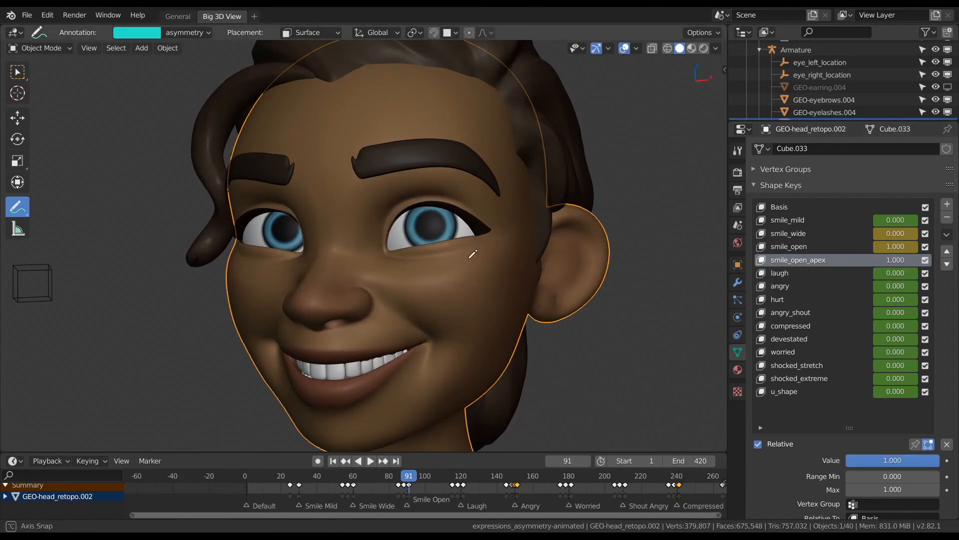
{"action": "scroll", "coordinate": [462, 241], "scroll_direction": "down", "scroll_amount": 3}
{"action": "key", "text": "alt+a"}
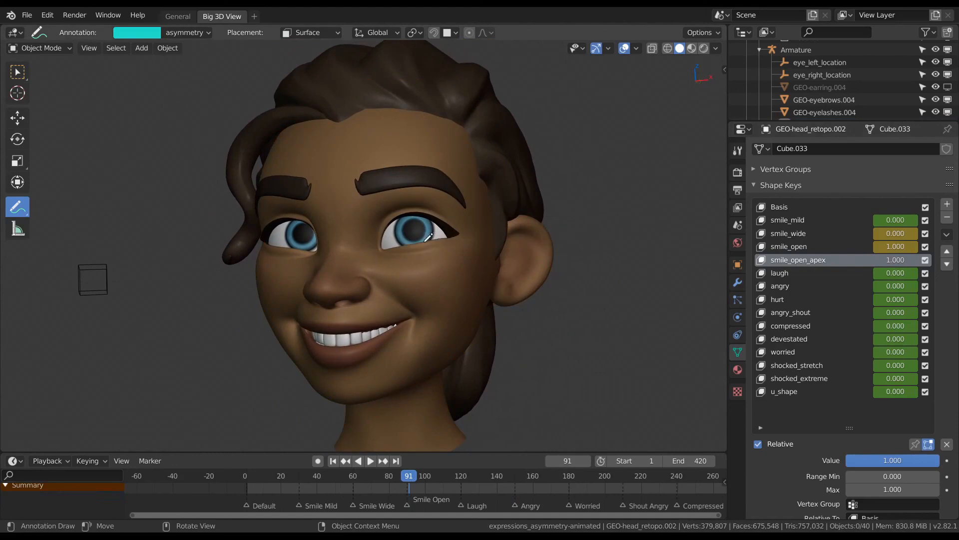
Compare the open smile with different smile_open_apex values, ending at 1.000, and examine the face from several angles.
{"action": "key", "text": "w"}
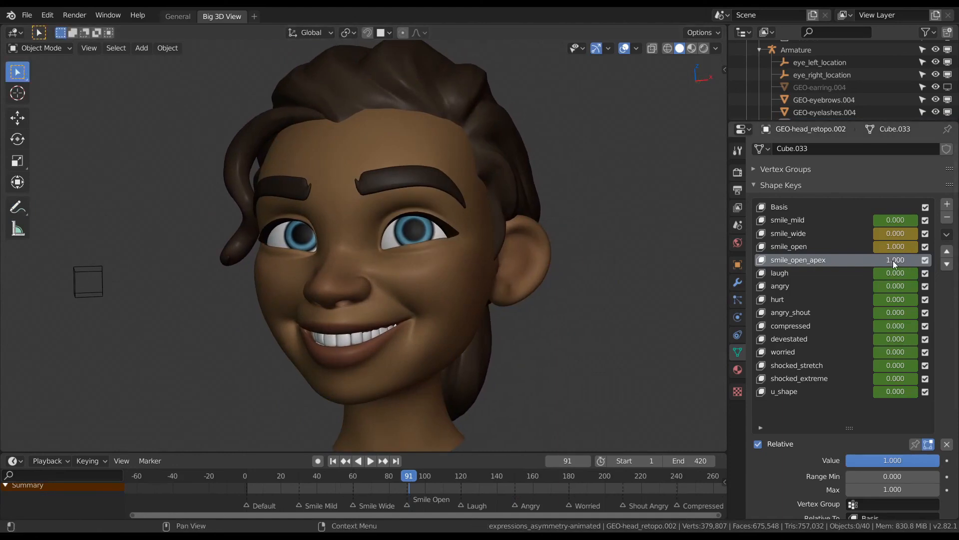
{"action": "middle_click_drag", "start_coordinate": [609, 261], "coordinate": [535, 244]}
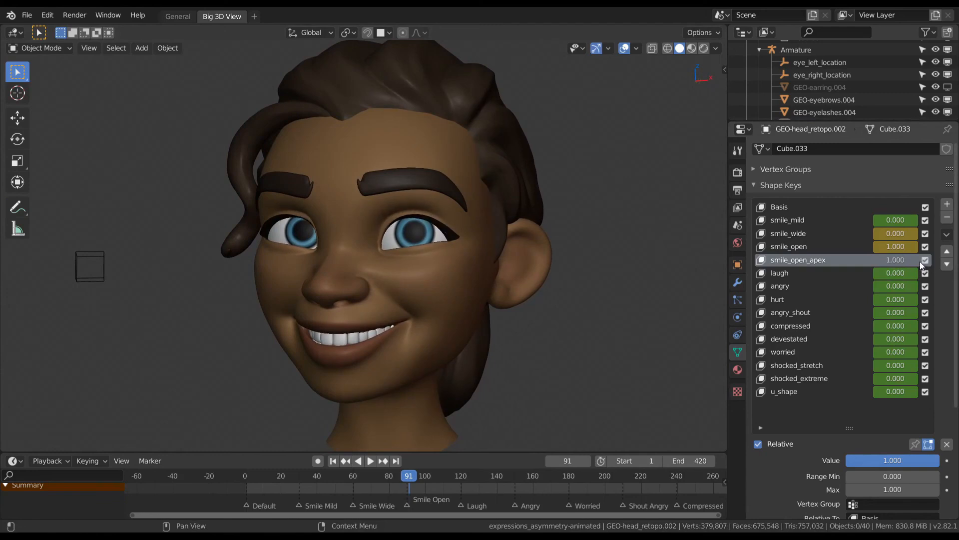
{"action": "left_click_drag", "start_coordinate": [893, 265], "coordinate": [915, 263]}
{"action": "middle_click_drag", "start_coordinate": [528, 271], "coordinate": [487, 268]}
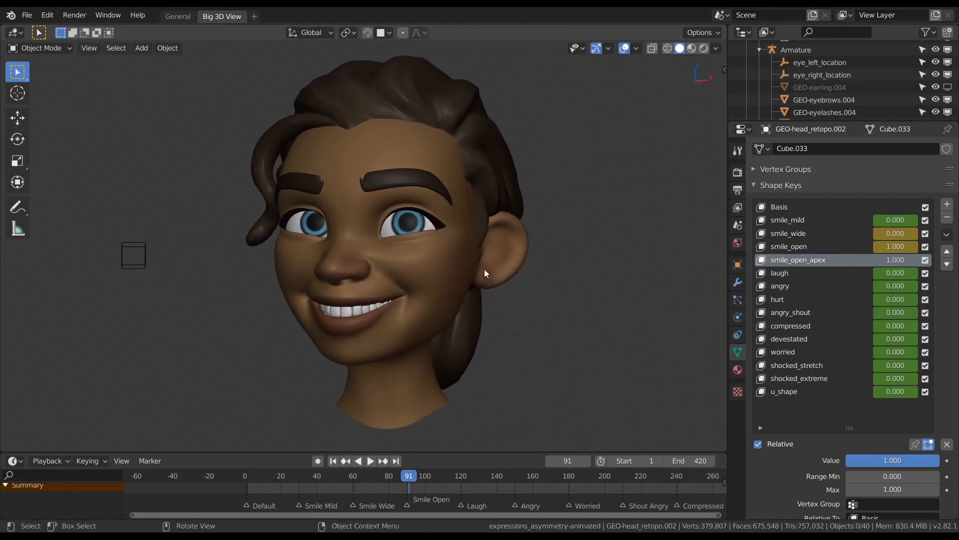
{"action": "middle_click_drag", "start_coordinate": [408, 376], "coordinate": [412, 331]}
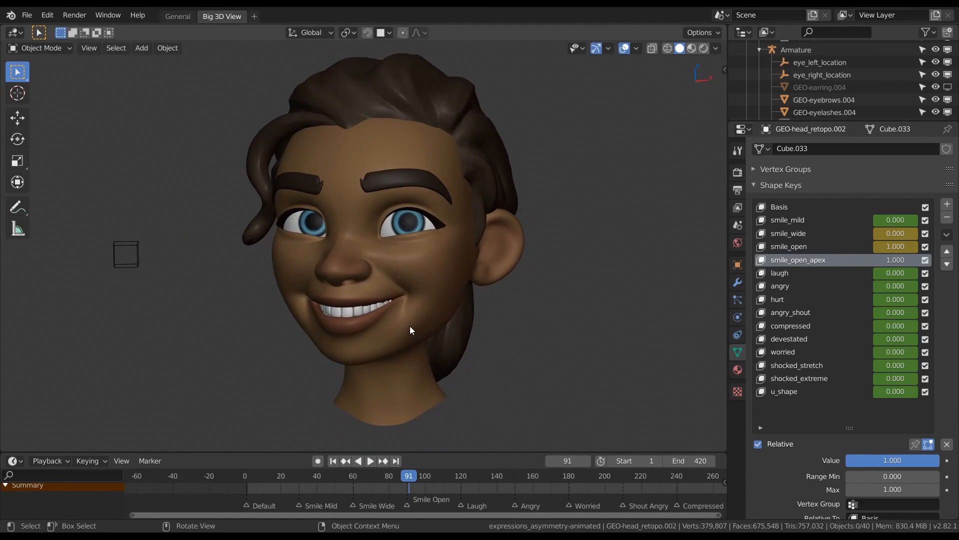